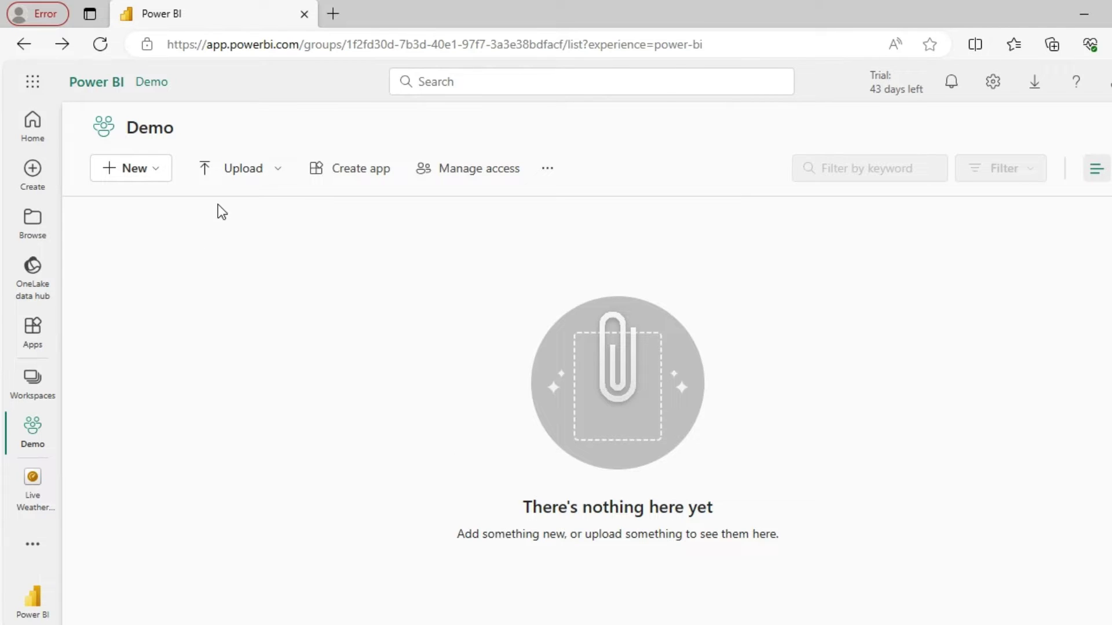
Start a new API streaming dataset named 'Weather Dataset'
left_click(160, 177)
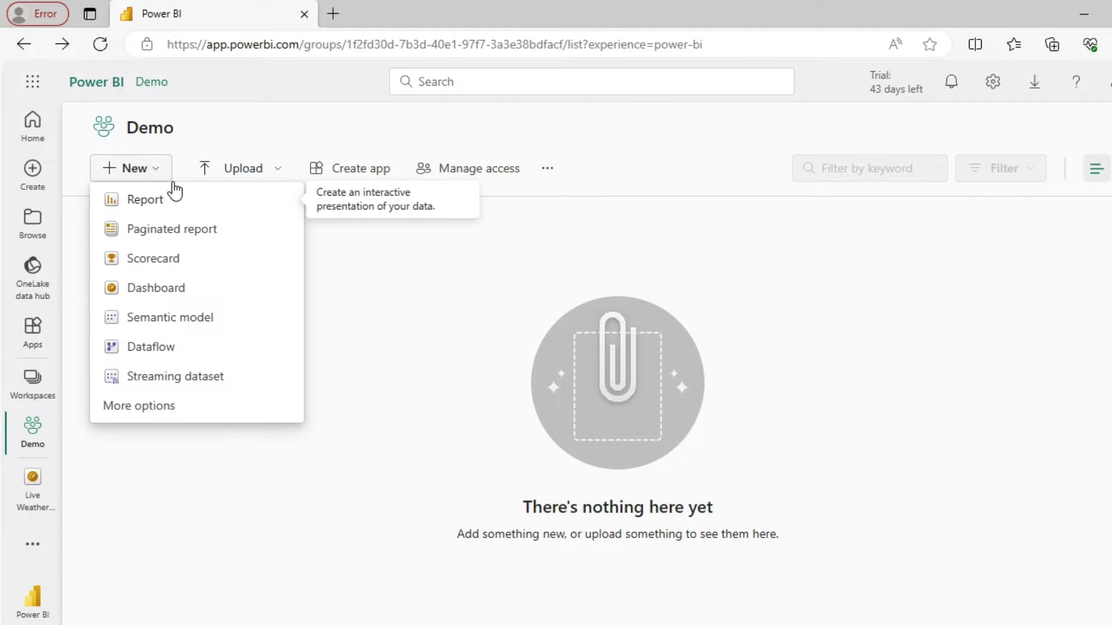
left_click(191, 384)
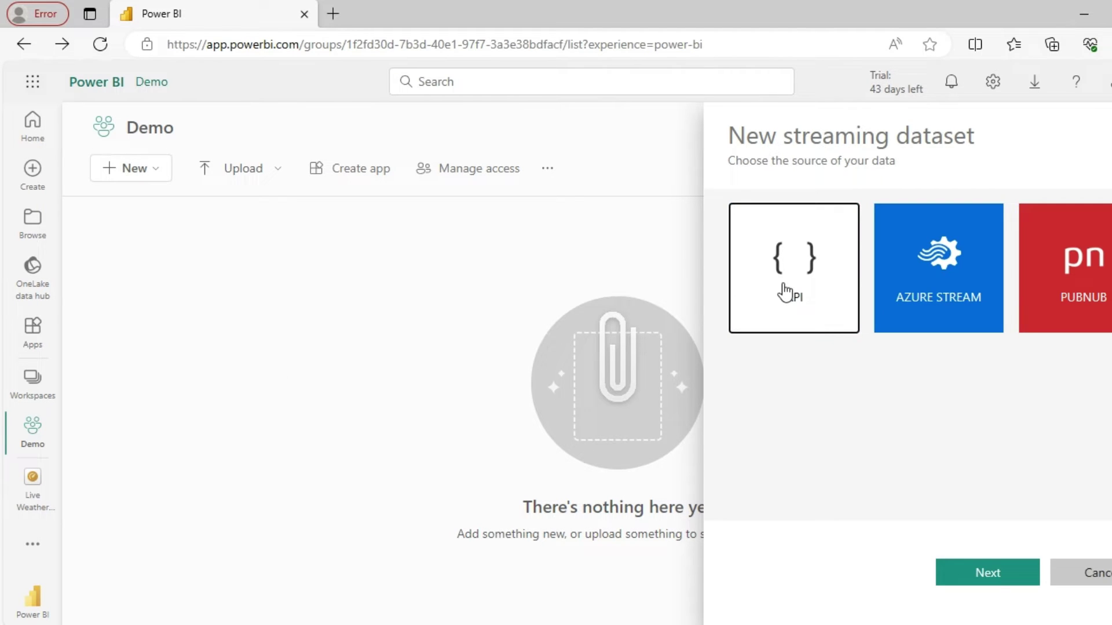
left_click(987, 573)
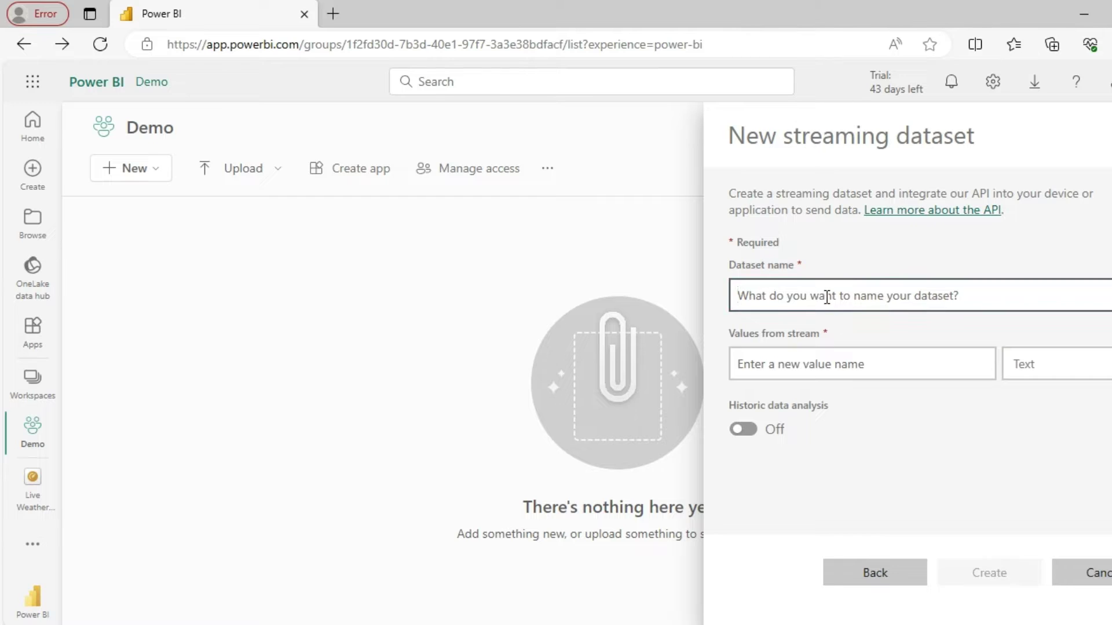
type("Weath")
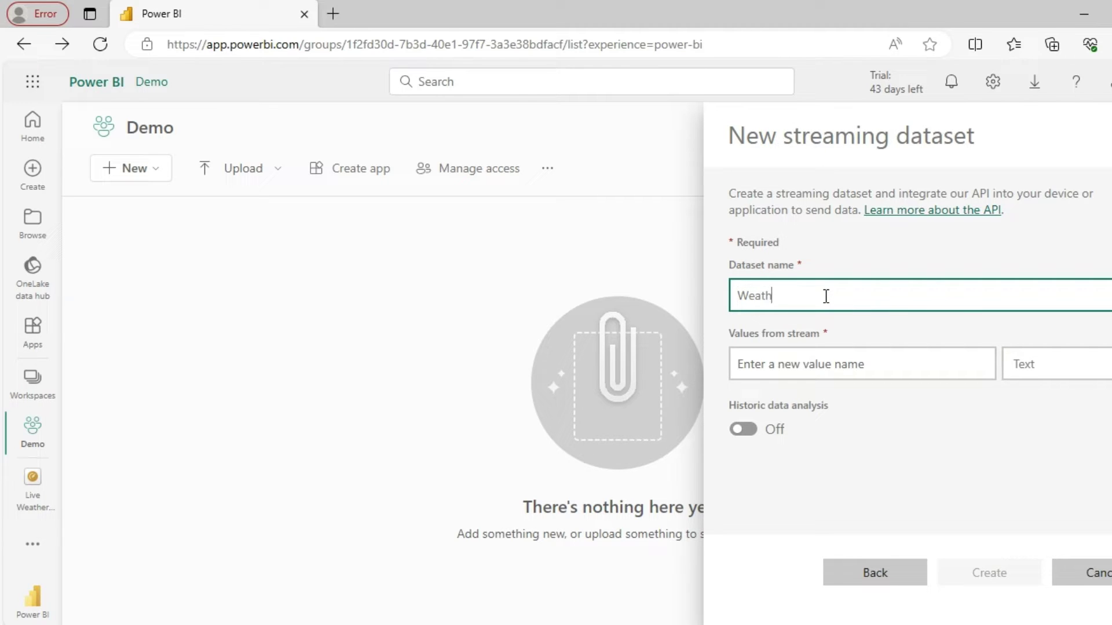
type("er Dataset")
Add stream values Date as DateTime and Temperature as Number
left_click(859, 360)
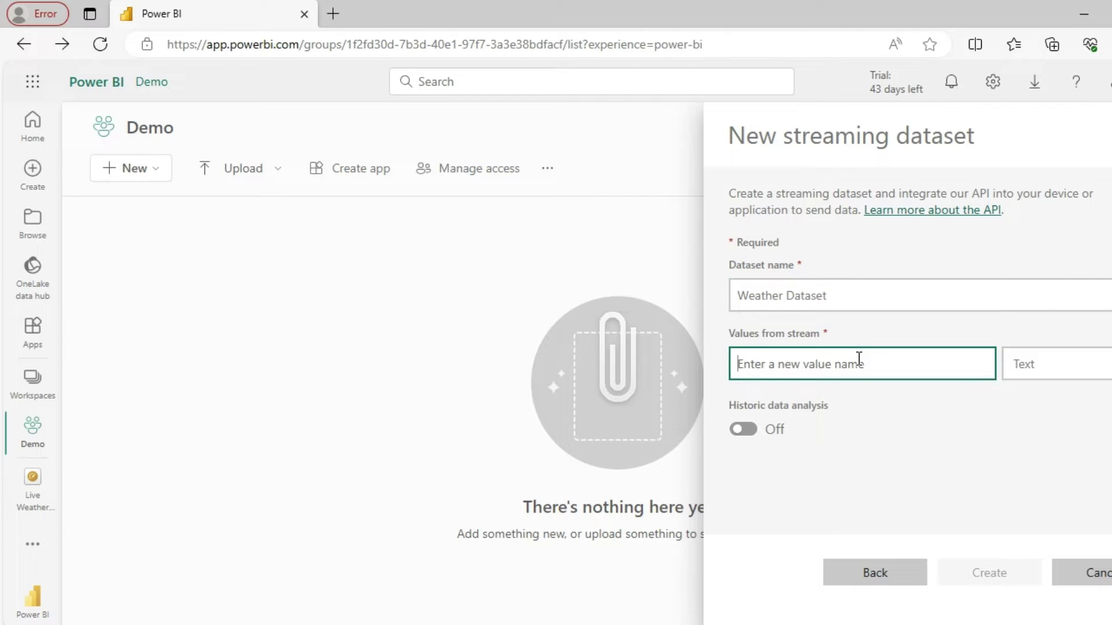
type("Date")
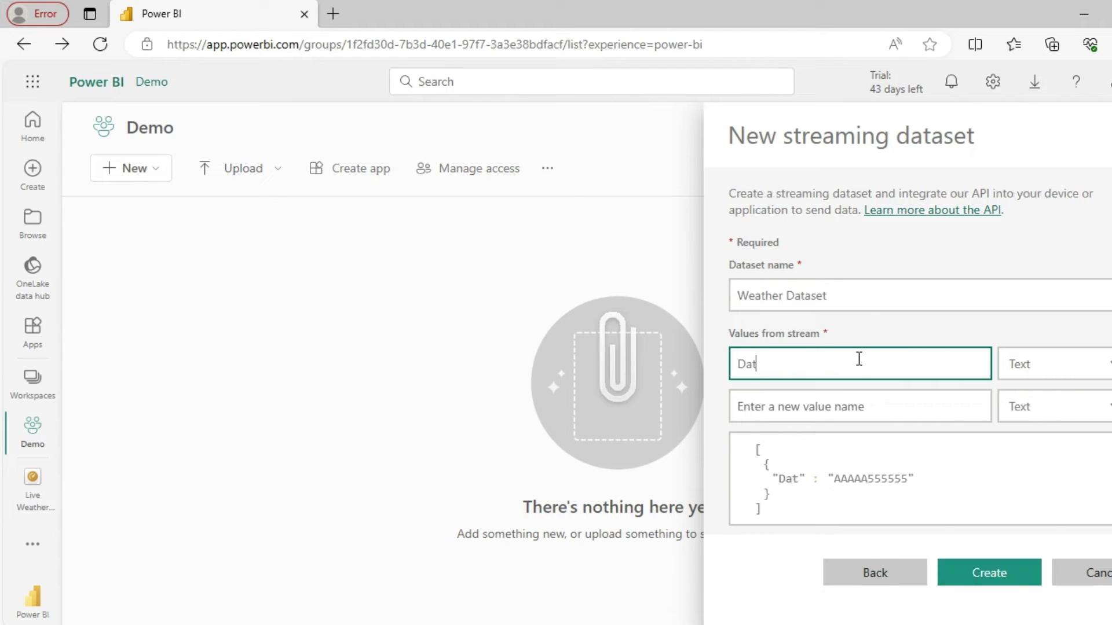
left_click(1080, 364)
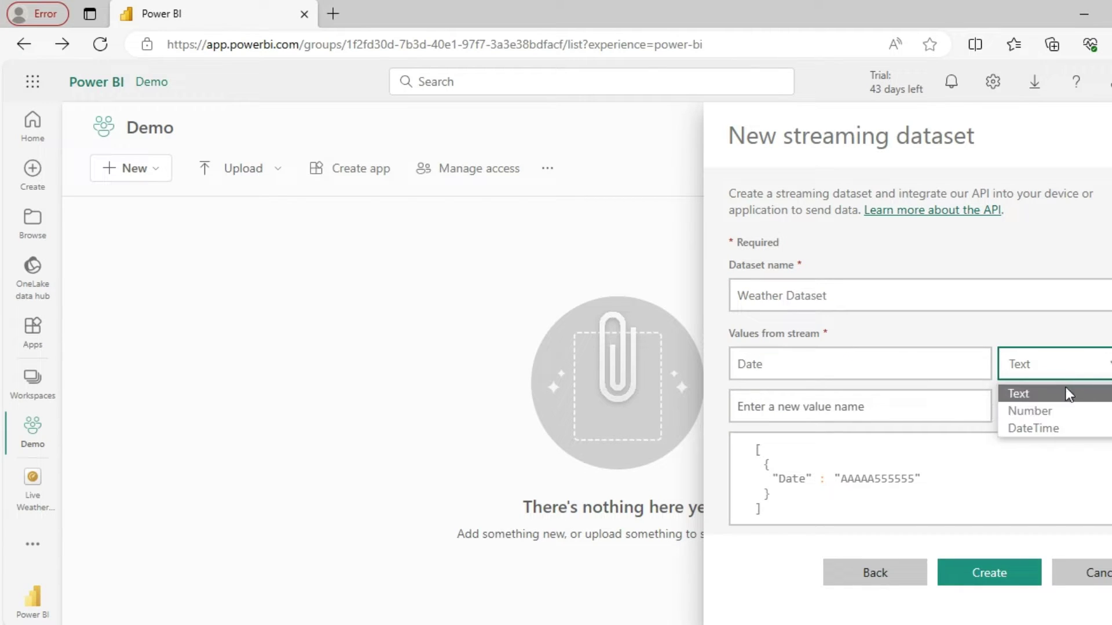
left_click(1059, 425)
left_click(859, 406)
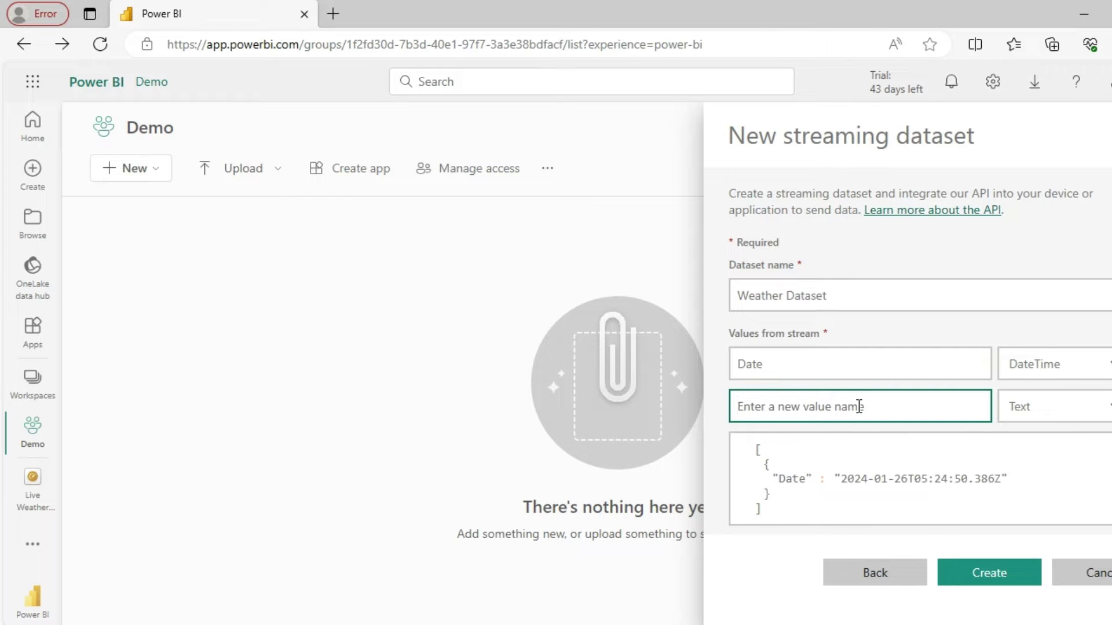
type("Temperature")
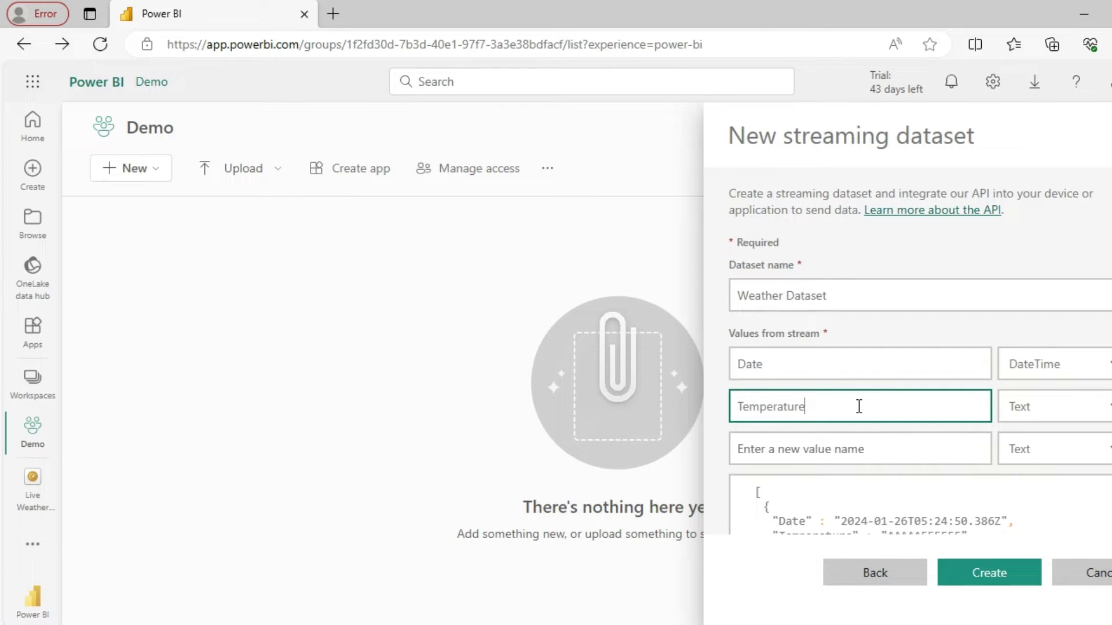
left_click(1051, 402)
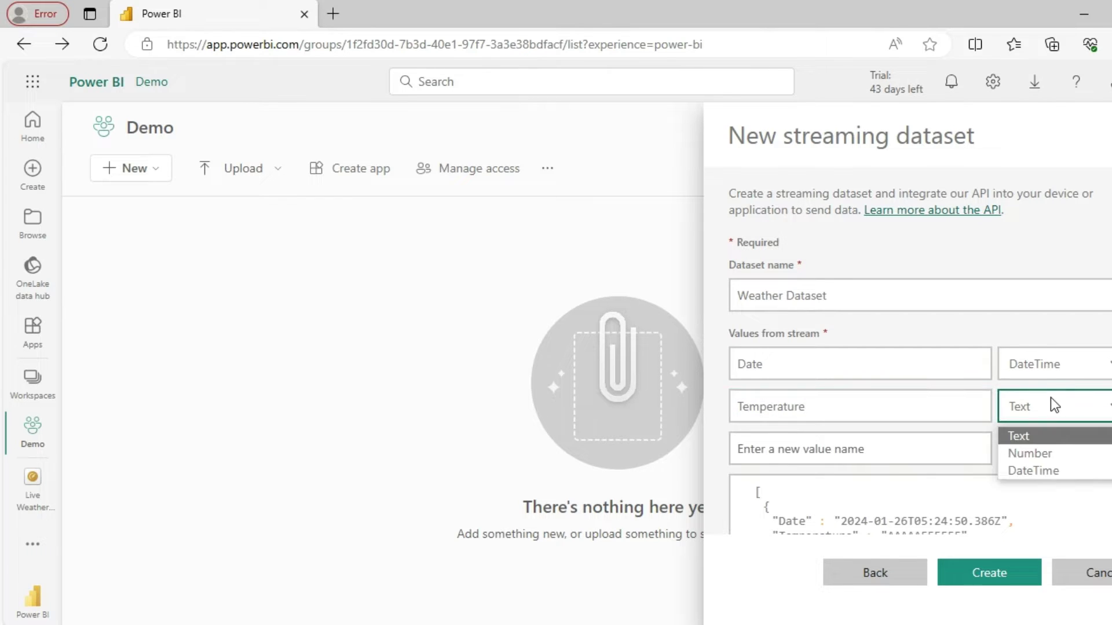
left_click(1050, 453)
Add Humidity as Number, turn historic data analysis on, and select the sample JSON
left_click(901, 443)
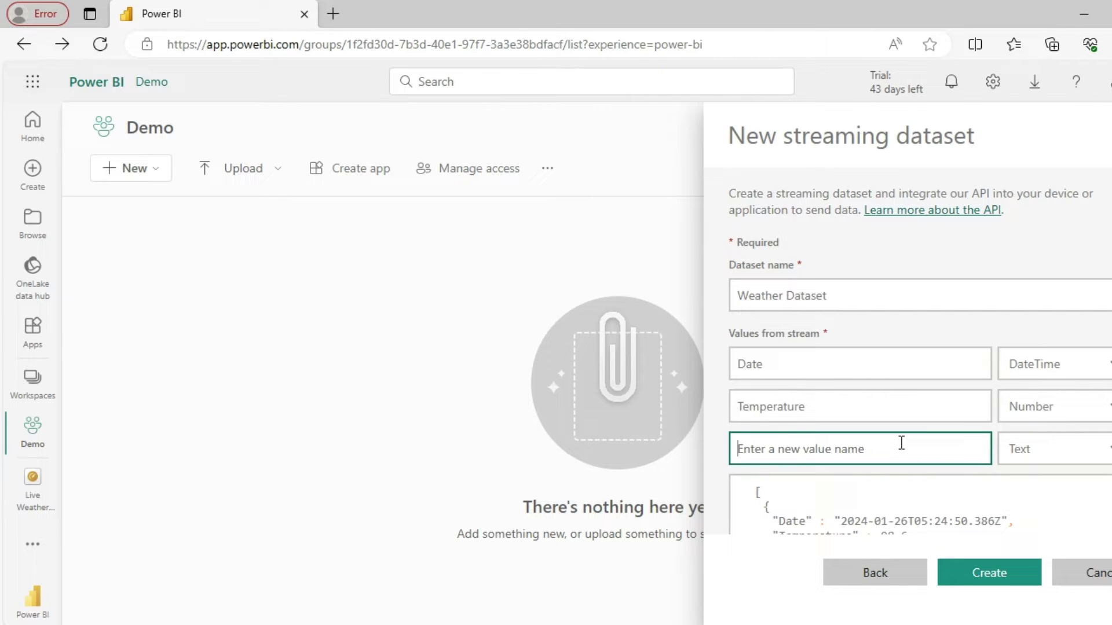
type("HUmidity")
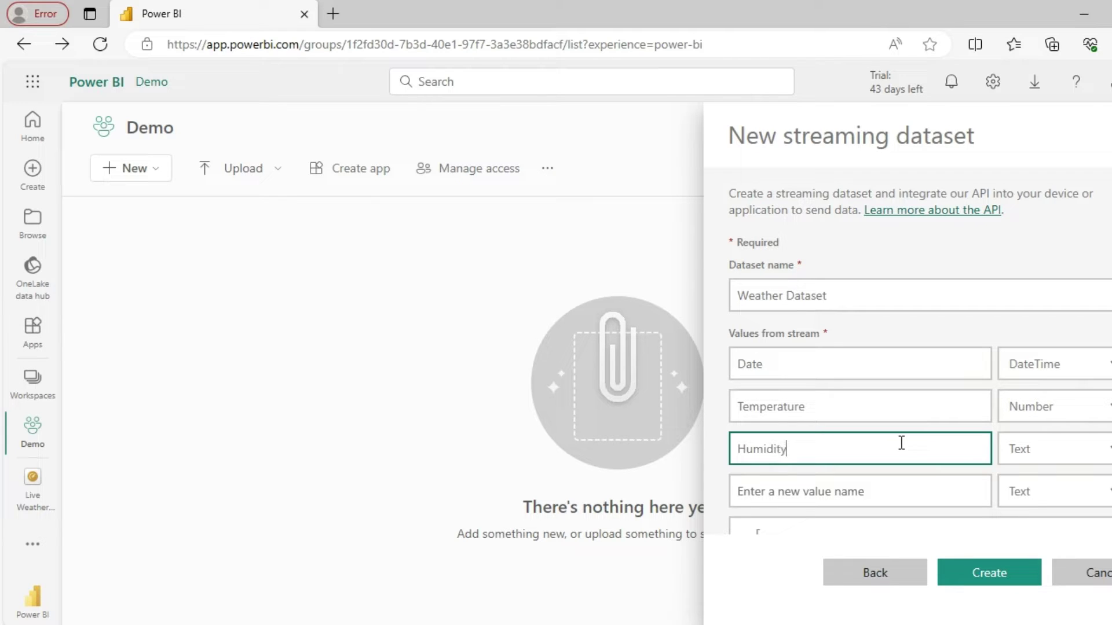
left_click(1066, 440)
left_click(1036, 496)
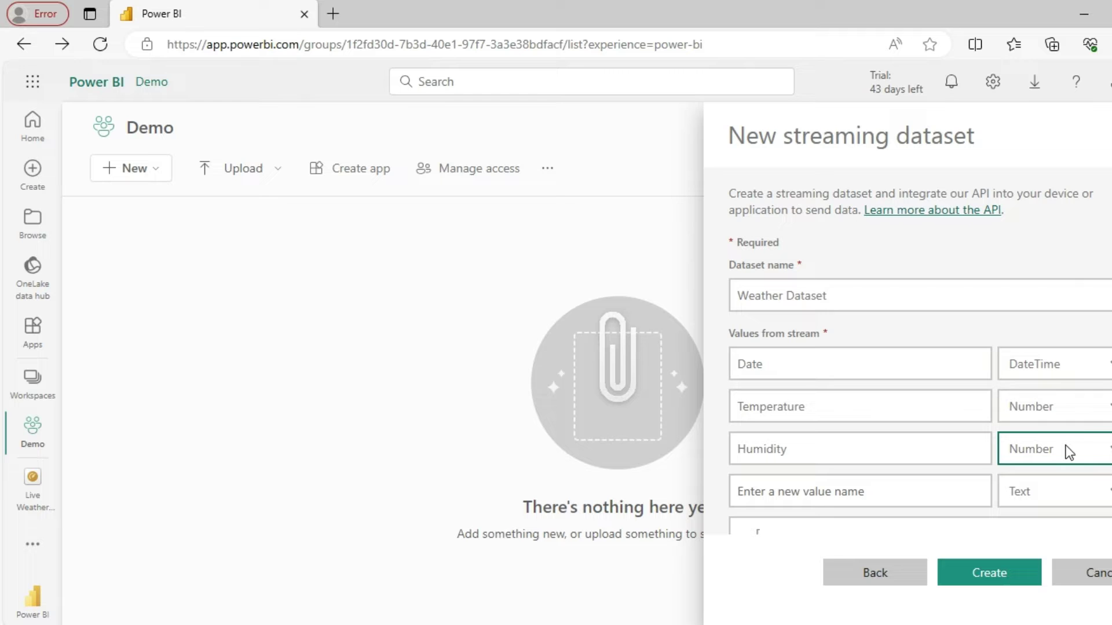
scroll(787, 535, "down", 3)
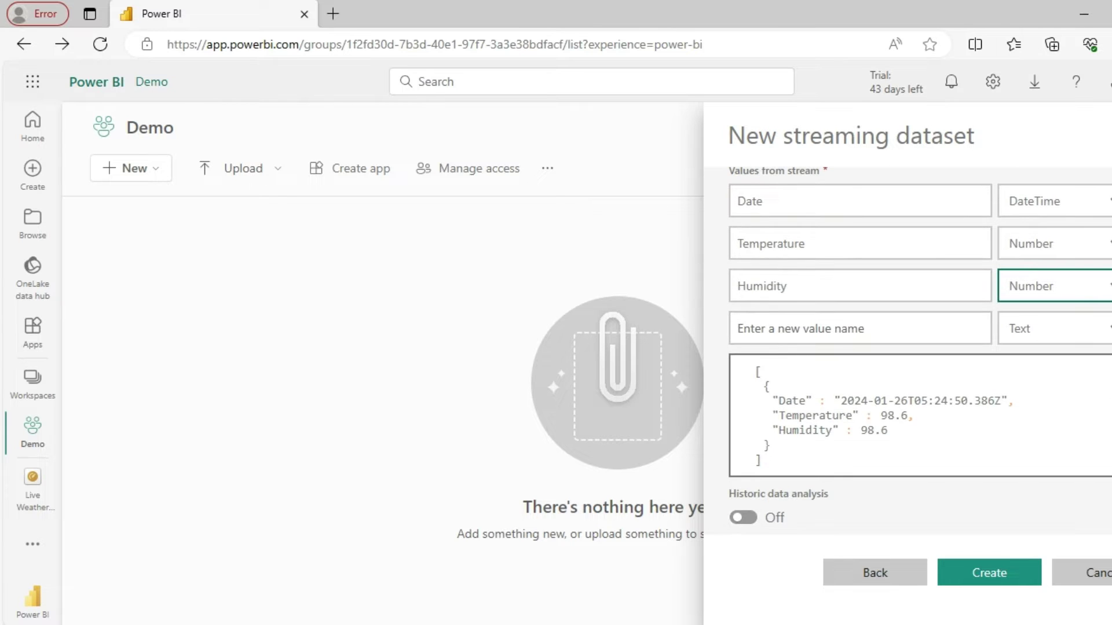
left_click(748, 521)
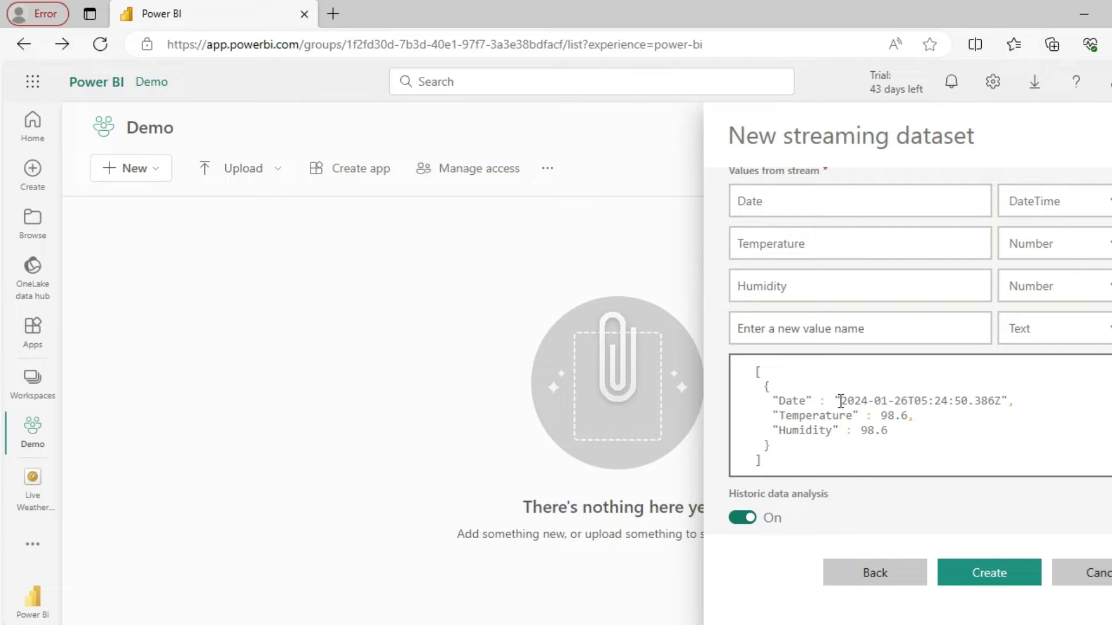
left_click_drag(825, 396, 956, 435)
key("ctrl+a")
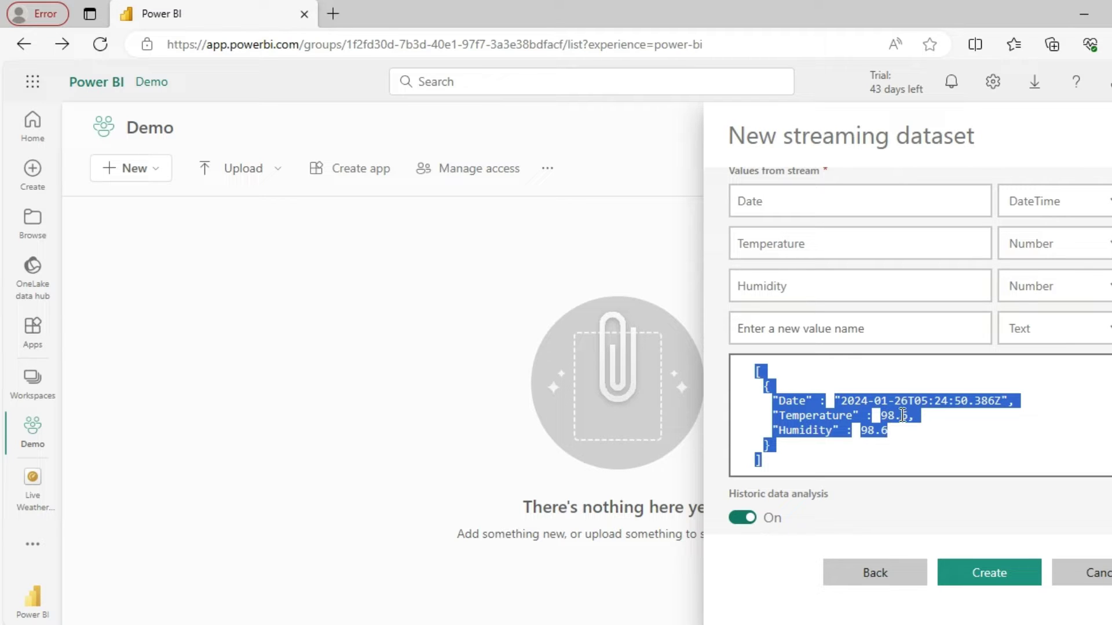
Create Weather Dataset and display its PowerShell push sample
left_click(990, 575)
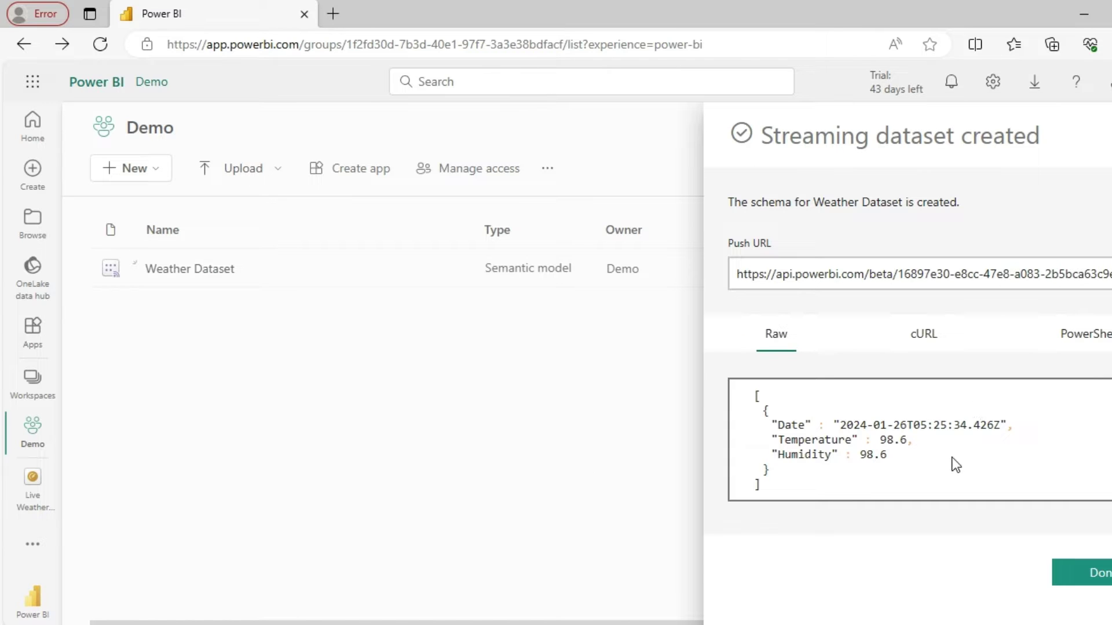
left_click(1084, 334)
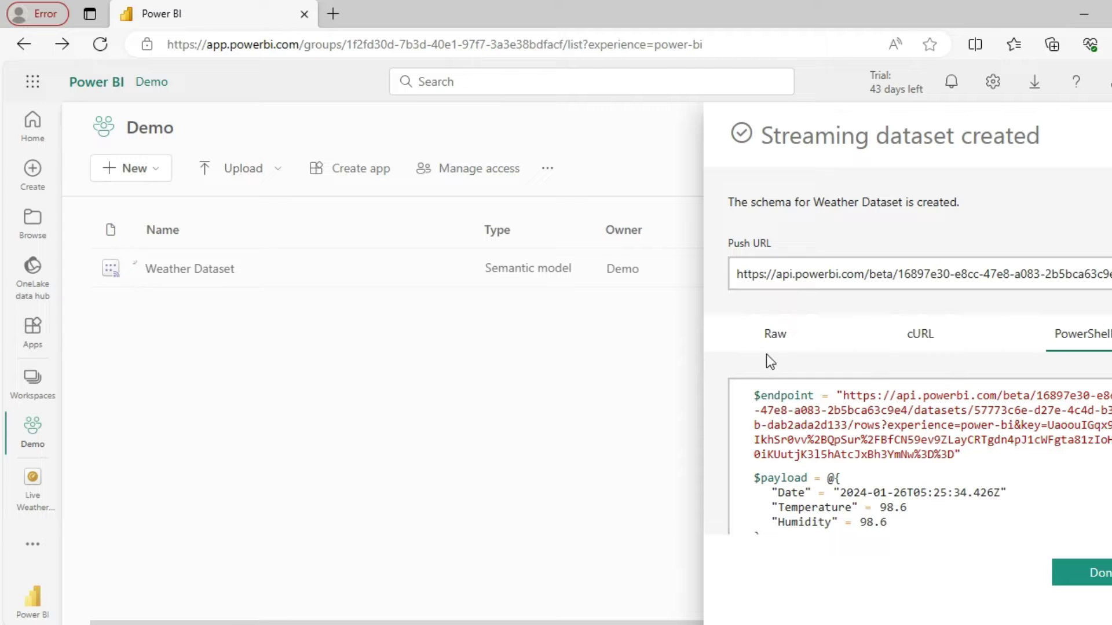
left_click(919, 342)
left_click(1067, 341)
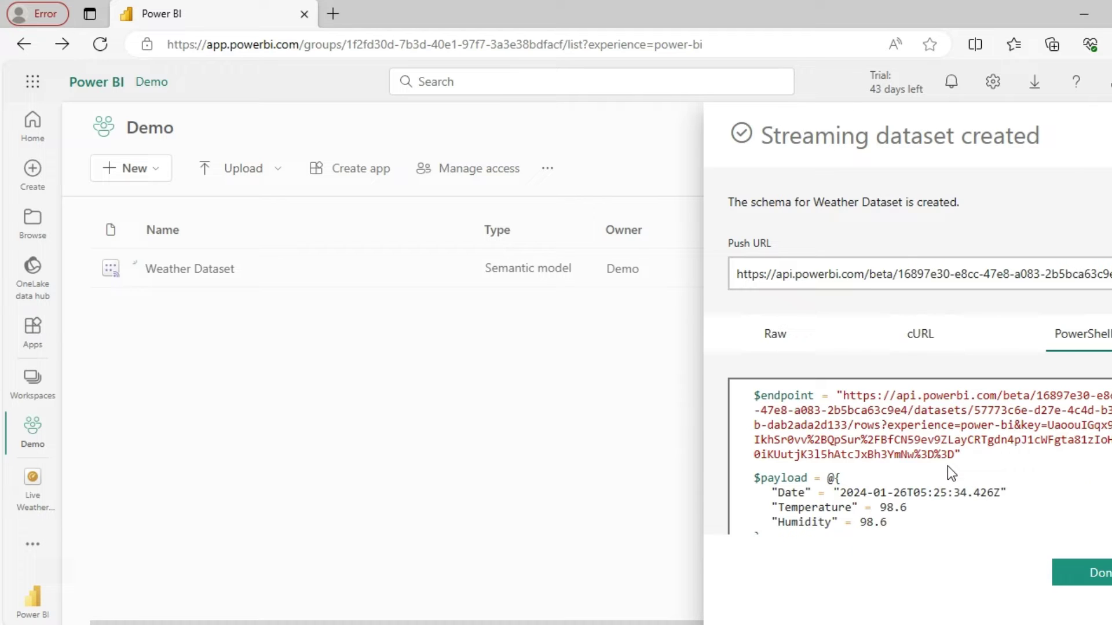
scroll(947, 465, "down", 1)
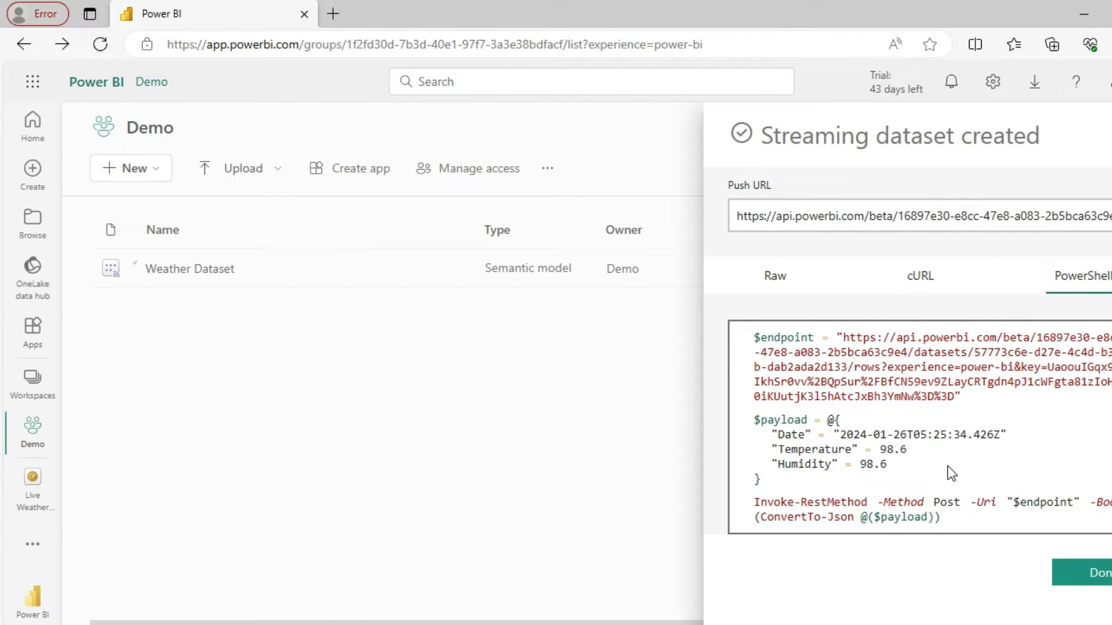
scroll(947, 465, "up", 1)
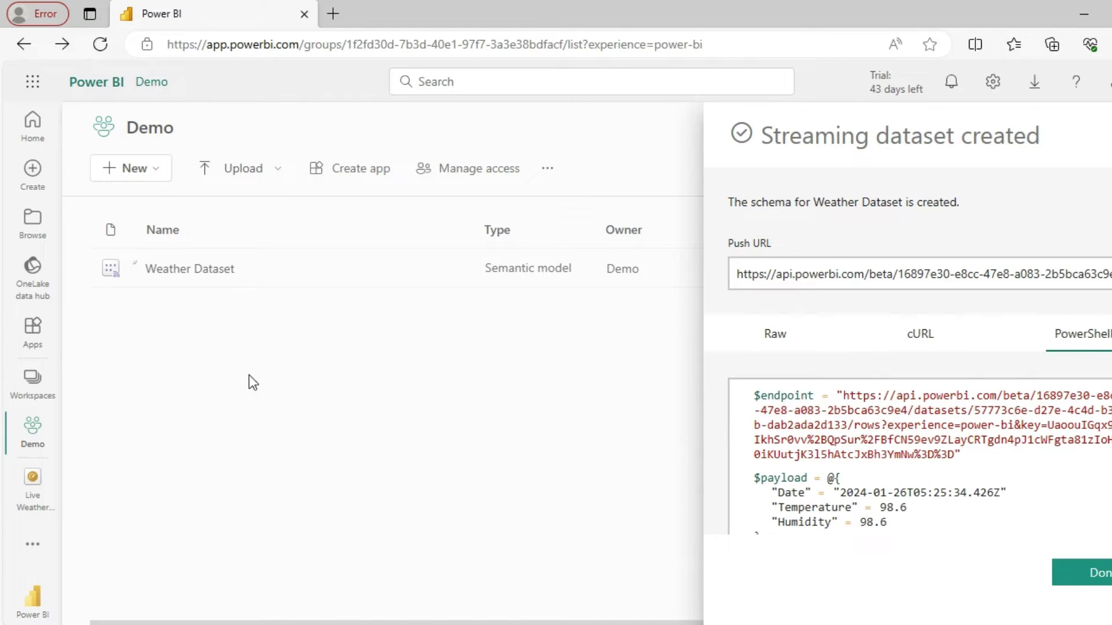
Copy the entire PowerShell push script to the clipboard
left_click(940, 426)
key("ctrl+a")
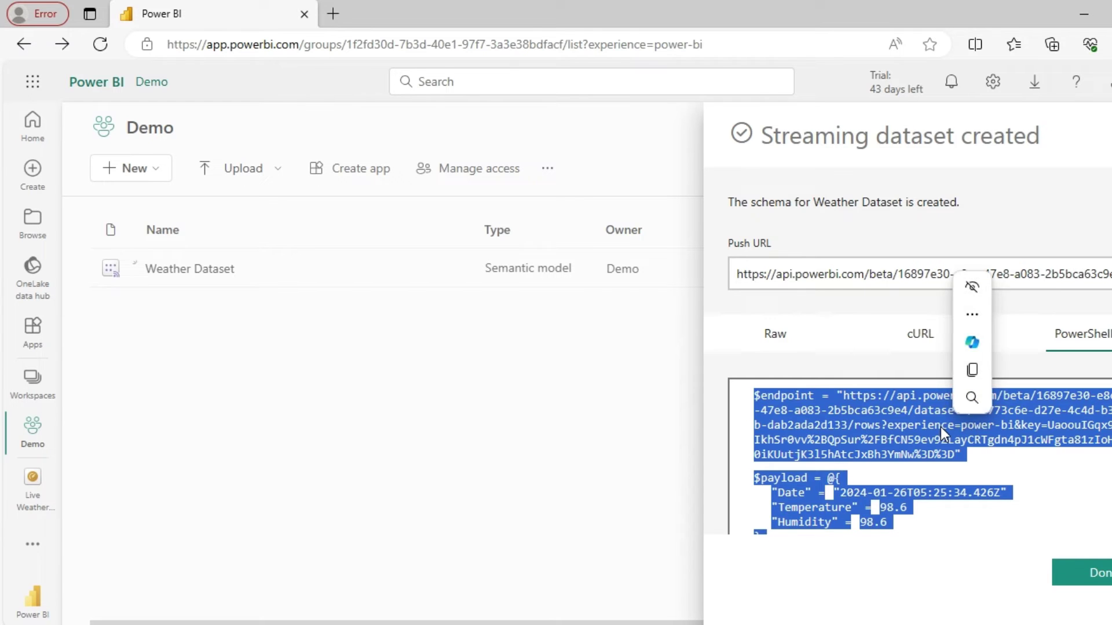
right_click(940, 426)
left_click(822, 130)
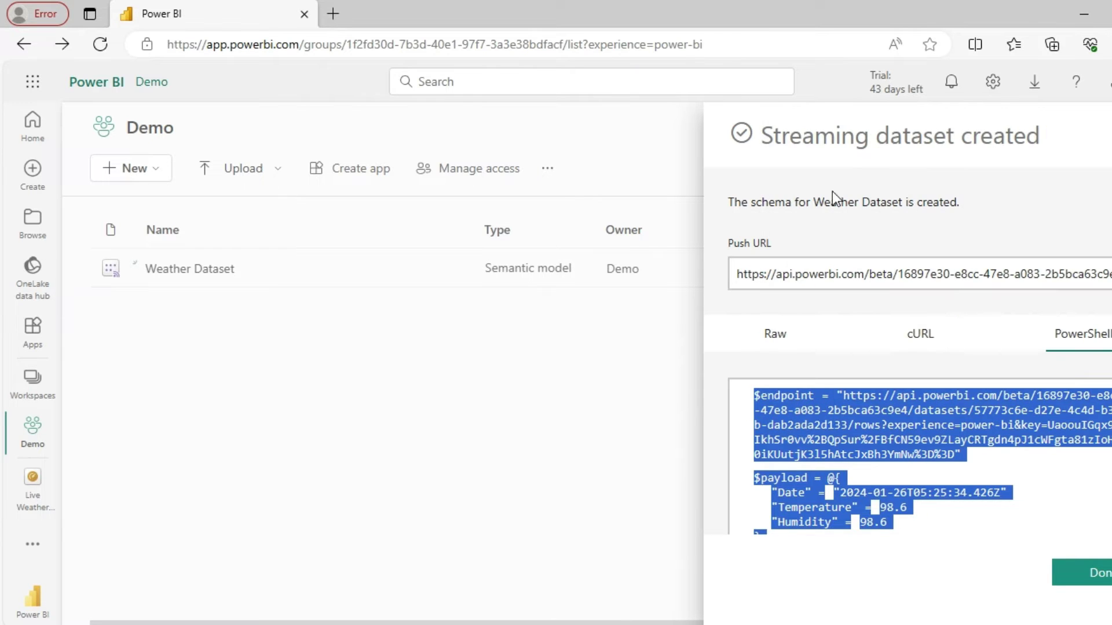
Close the dataset summary and create an empty dashboard called 'Weather Report'
left_click(1078, 586)
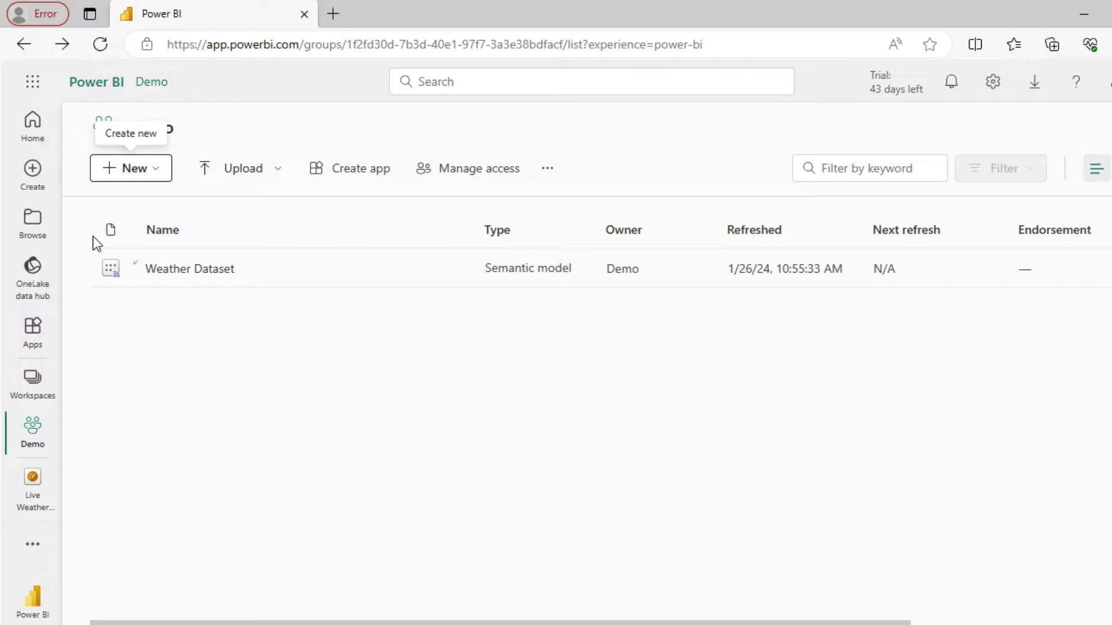
left_click(164, 175)
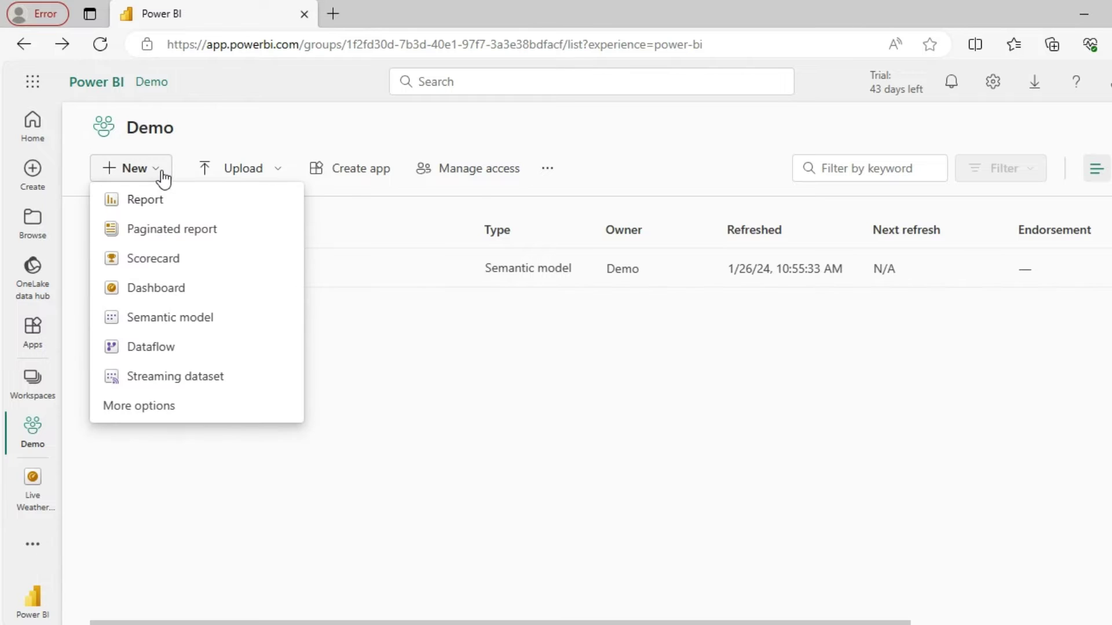
left_click(165, 291)
left_click(563, 341)
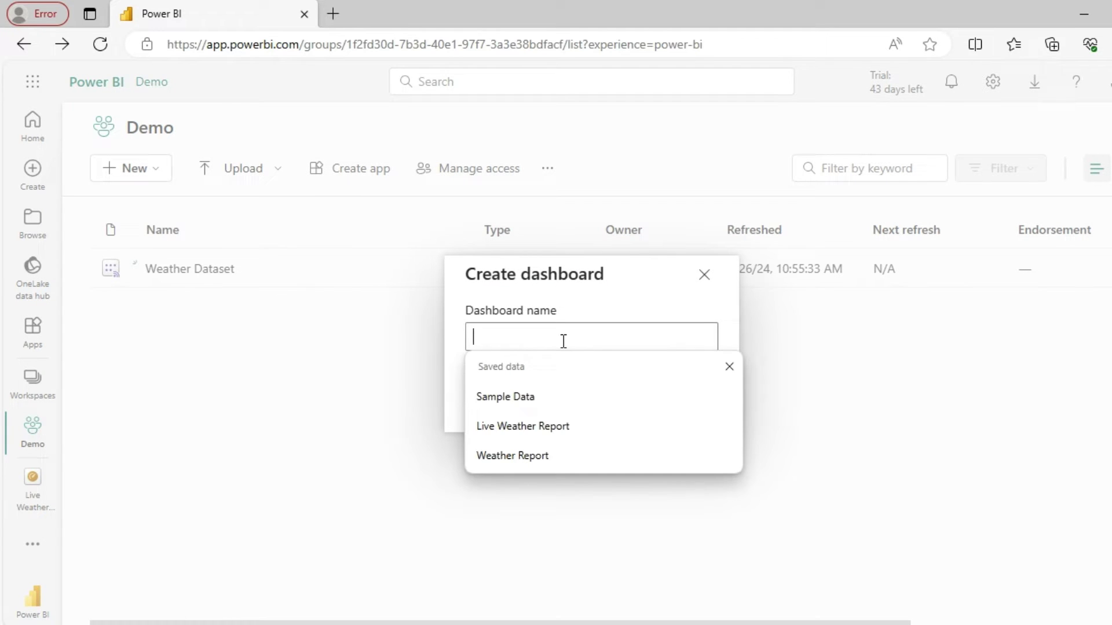
left_click(564, 455)
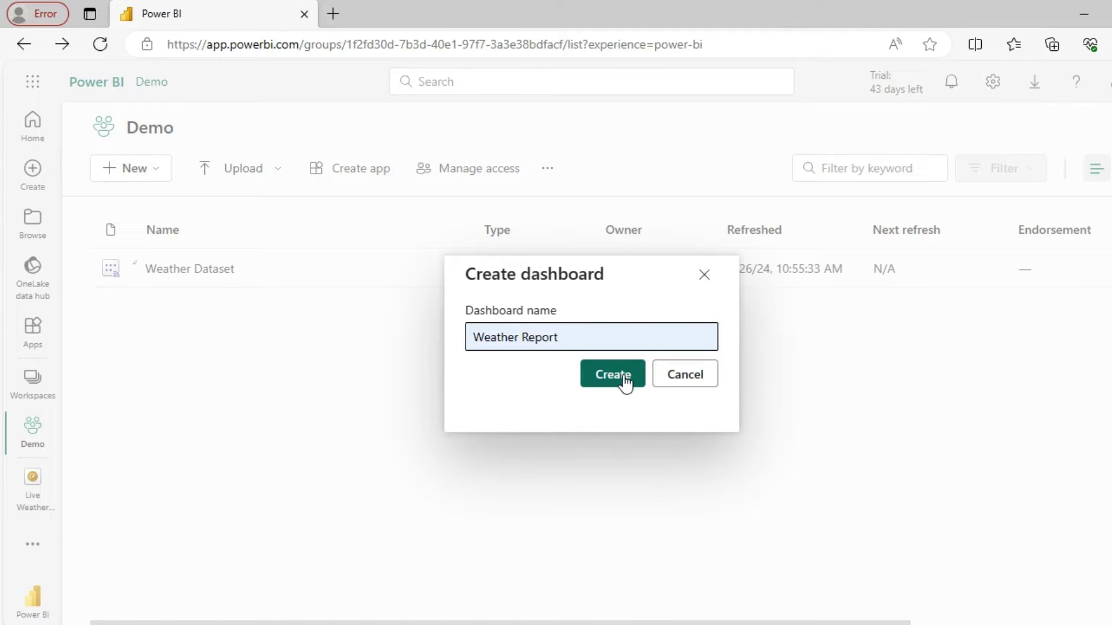
left_click(624, 380)
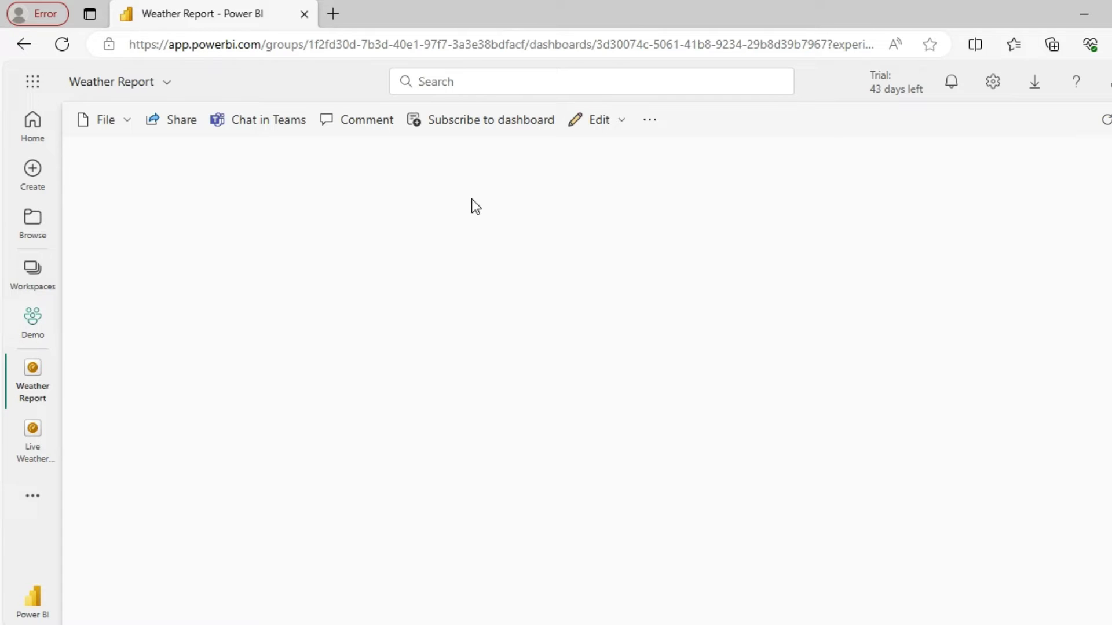
Add a custom streaming card tile showing Temperature from Weather Dataset
left_click(596, 134)
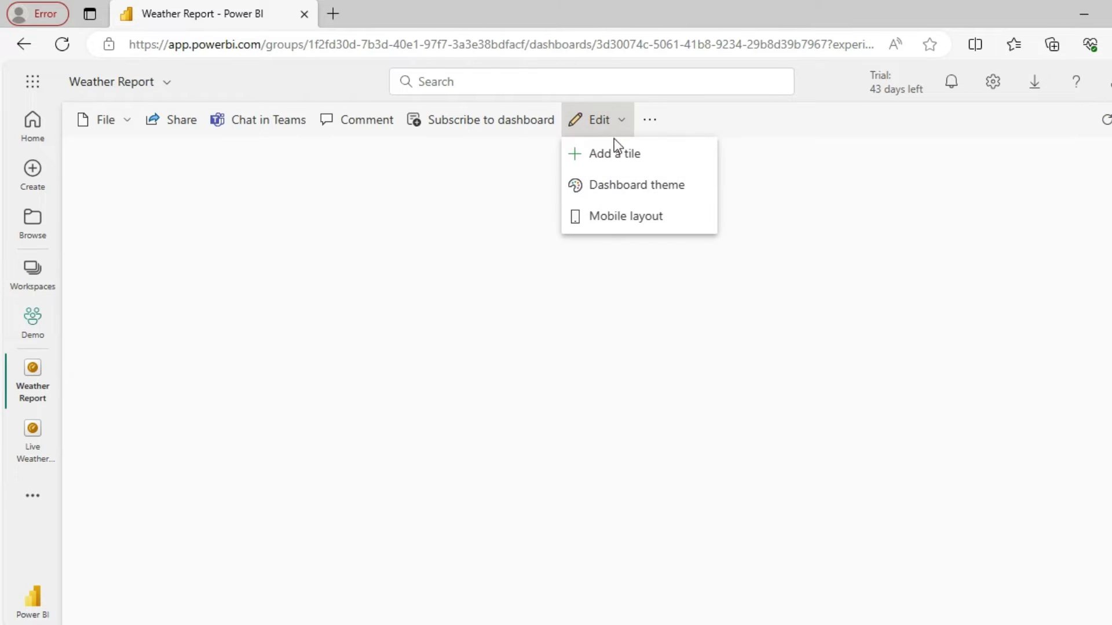
left_click(630, 155)
scroll(753, 459, "down", 3)
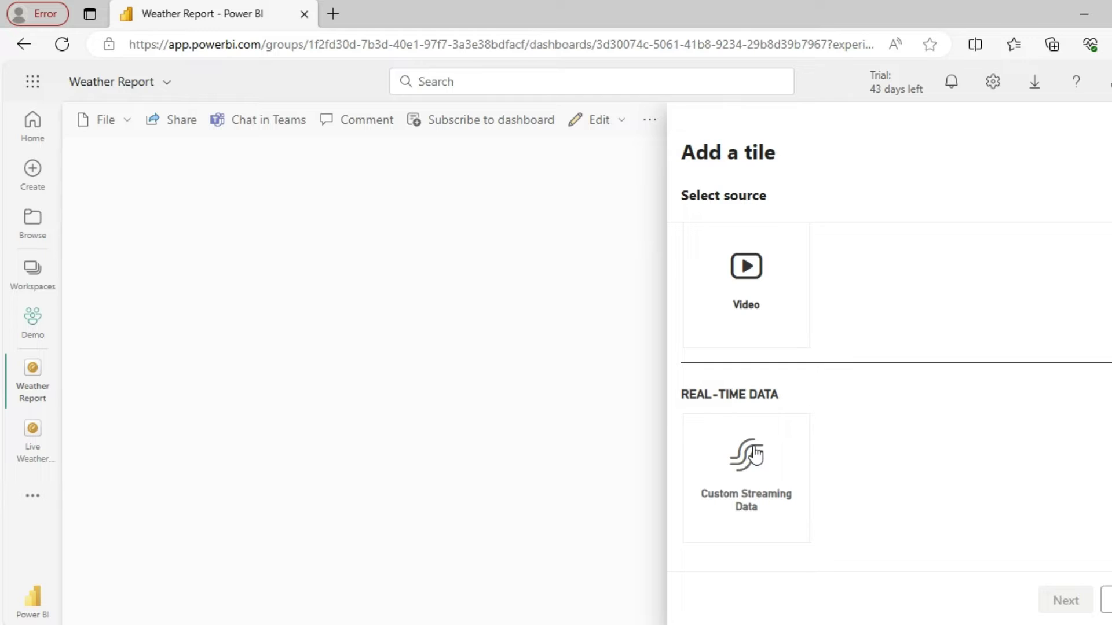
left_click(765, 476)
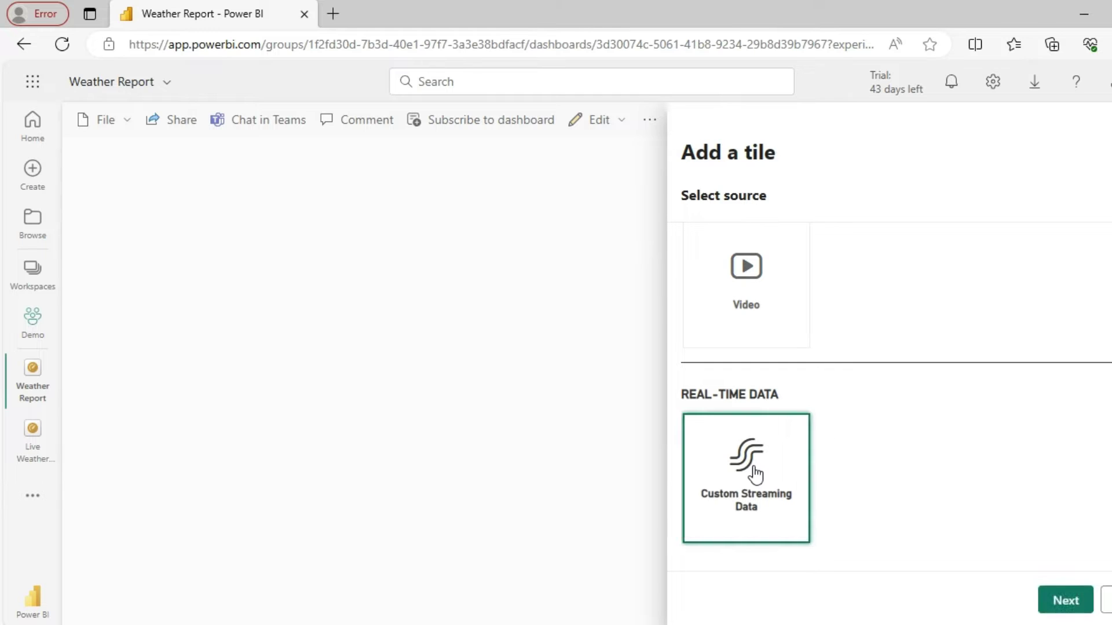
left_click(1063, 599)
left_click(933, 302)
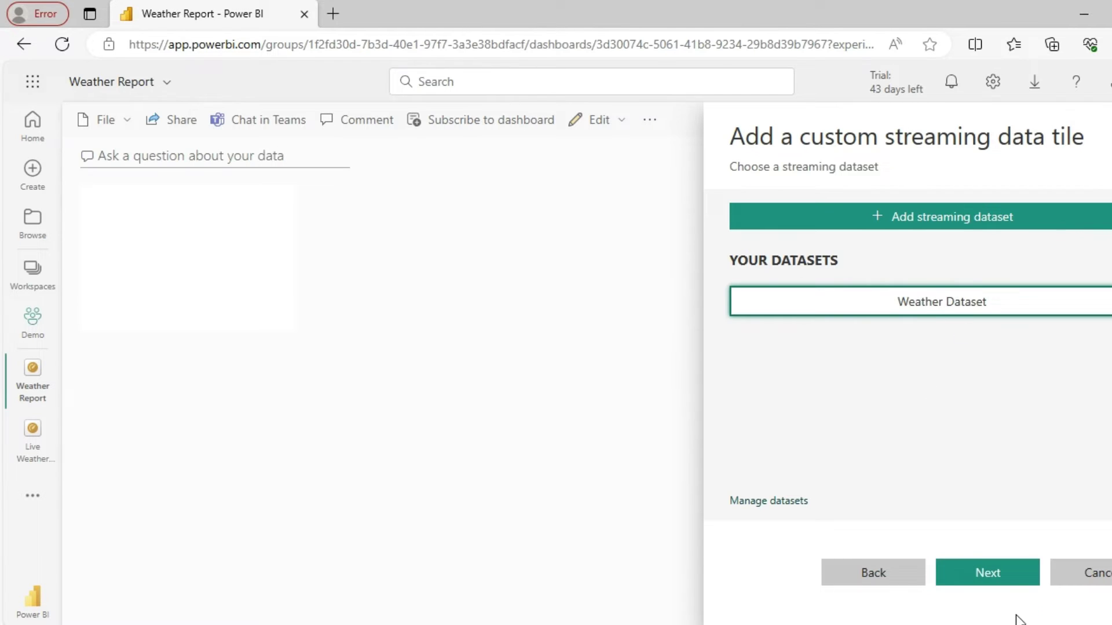
left_click(996, 581)
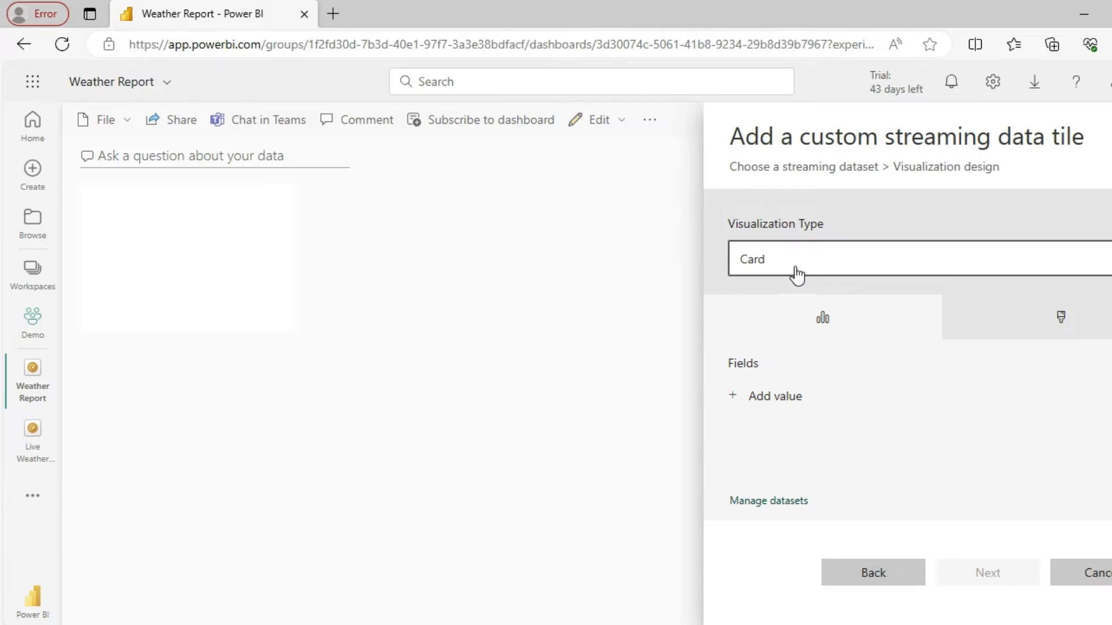
left_click(774, 396)
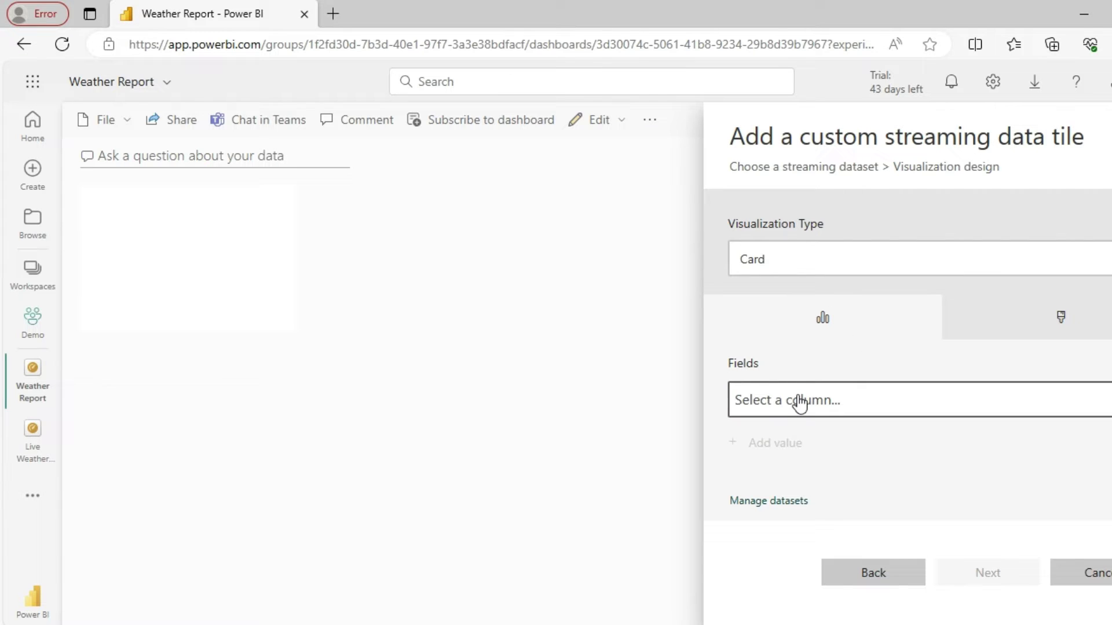
left_click(799, 400)
left_click(800, 433)
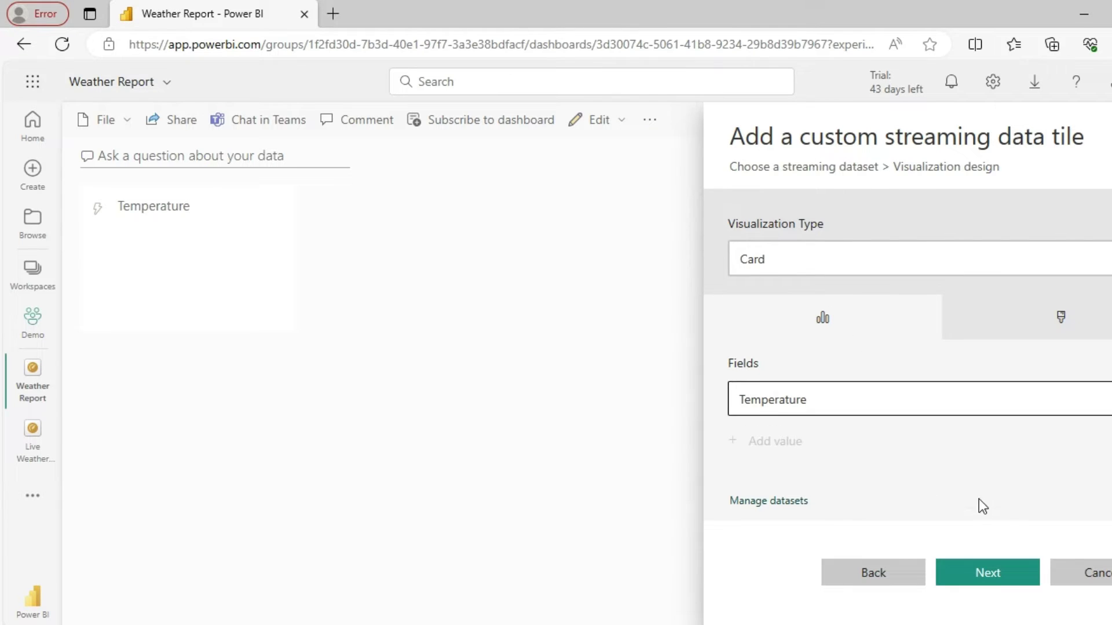
left_click(988, 584)
left_click(806, 355)
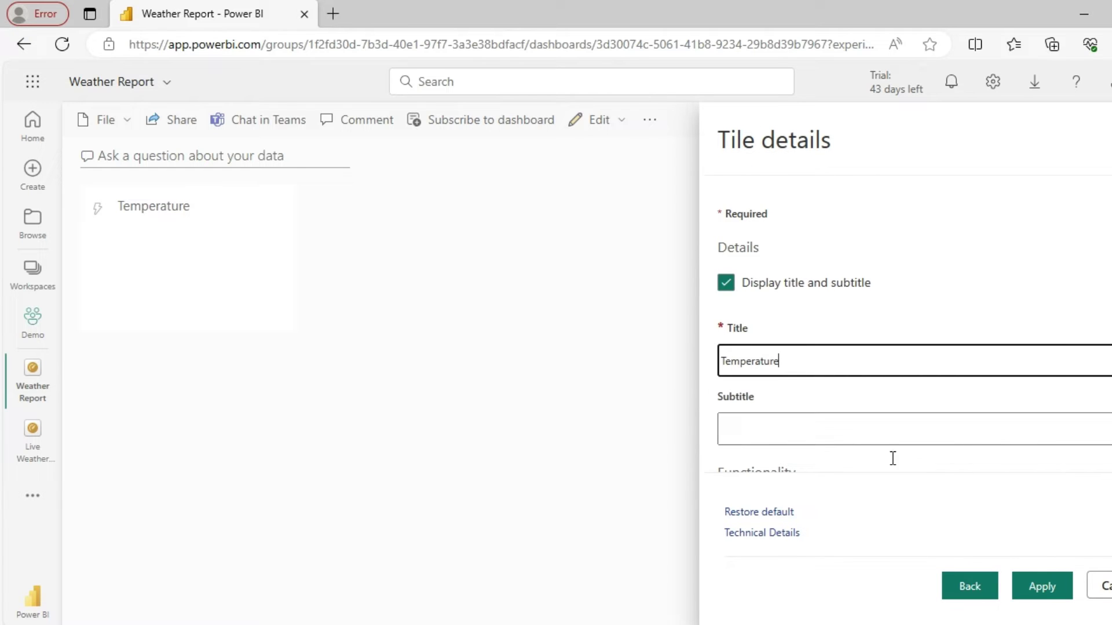
left_click(1037, 586)
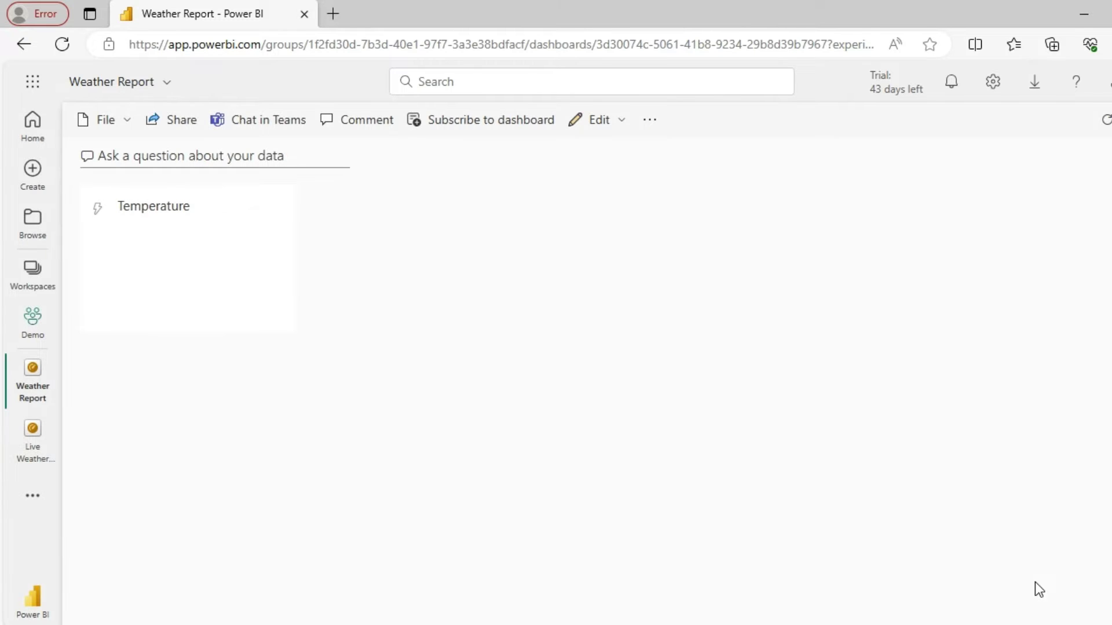
Add a second streaming card tile showing Humidity from Weather Dataset
left_click(600, 125)
left_click(611, 152)
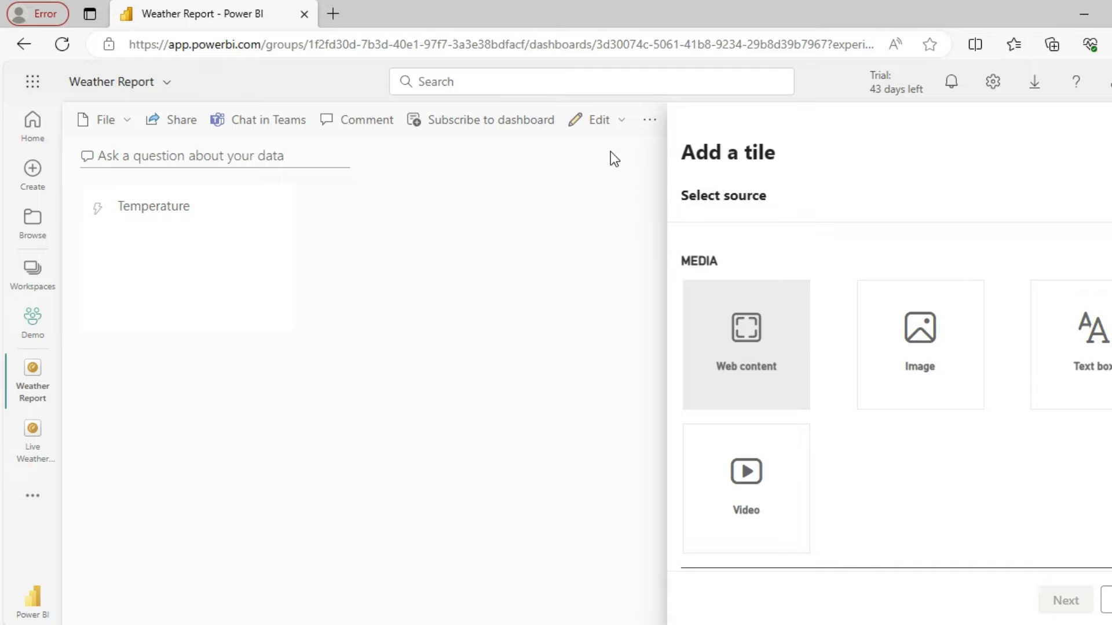
scroll(796, 423, "down", 3)
left_click(753, 463)
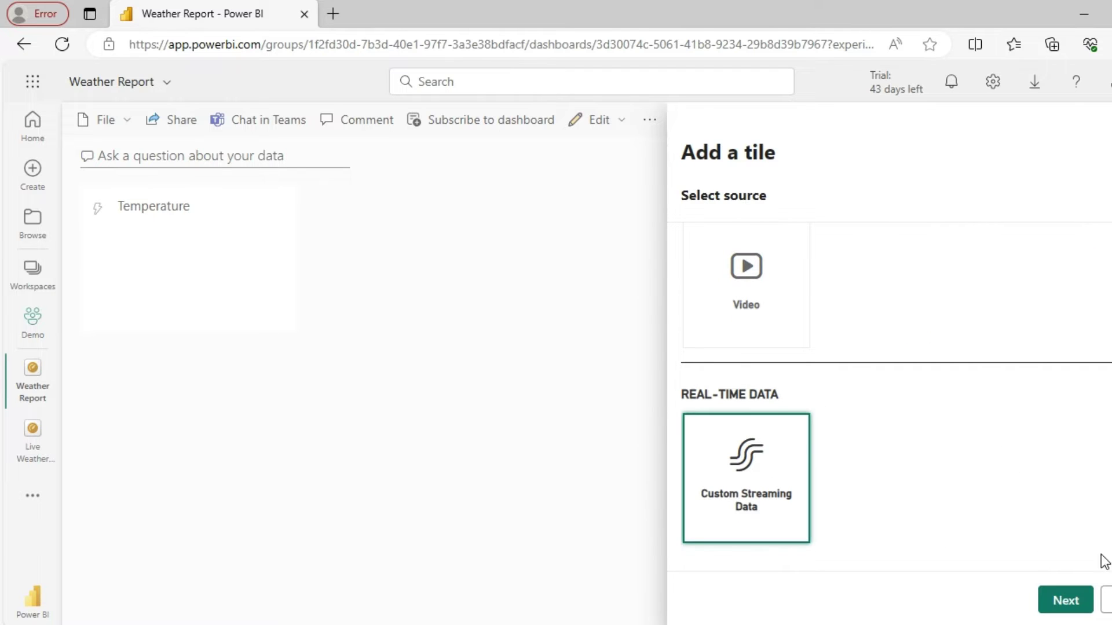
left_click(1065, 601)
left_click(939, 304)
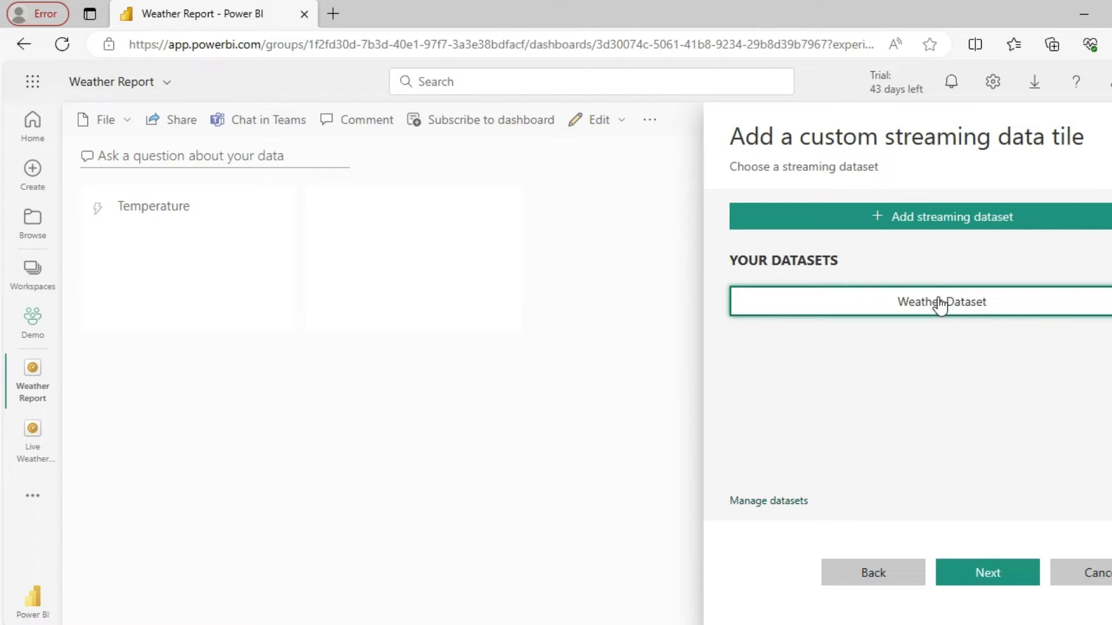
left_click(997, 573)
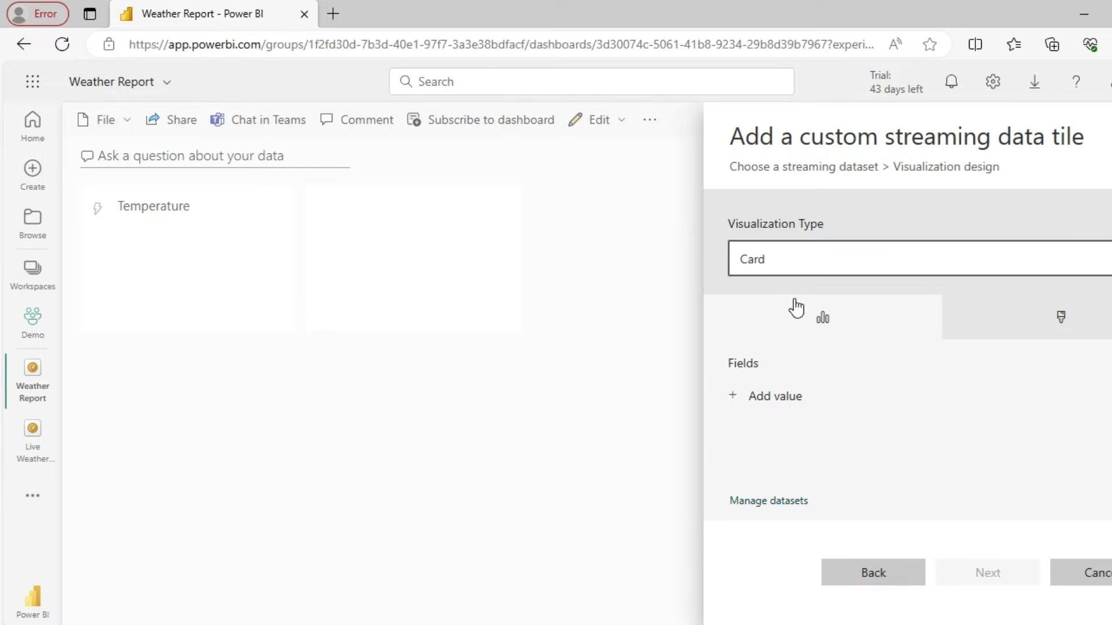
left_click(779, 399)
left_click(806, 413)
left_click(798, 456)
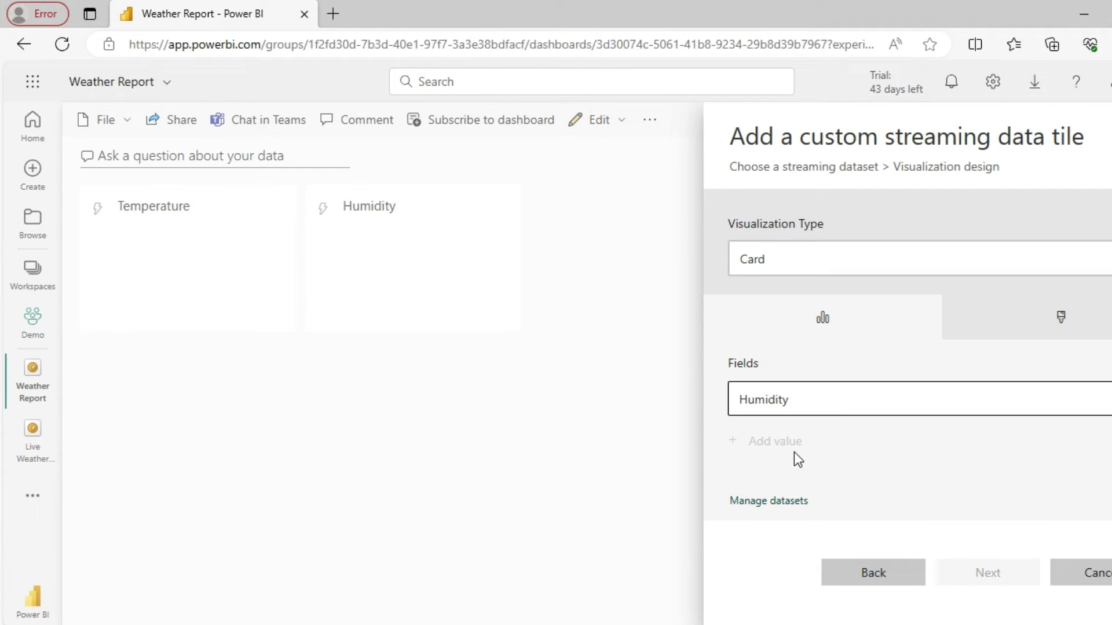
left_click(1011, 579)
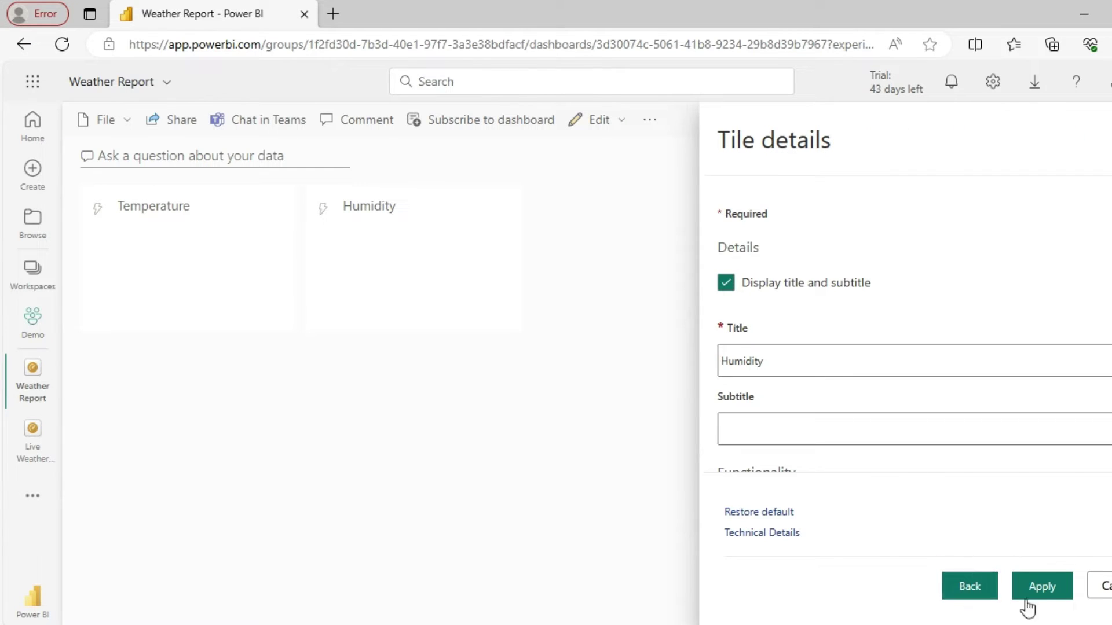
left_click(1036, 587)
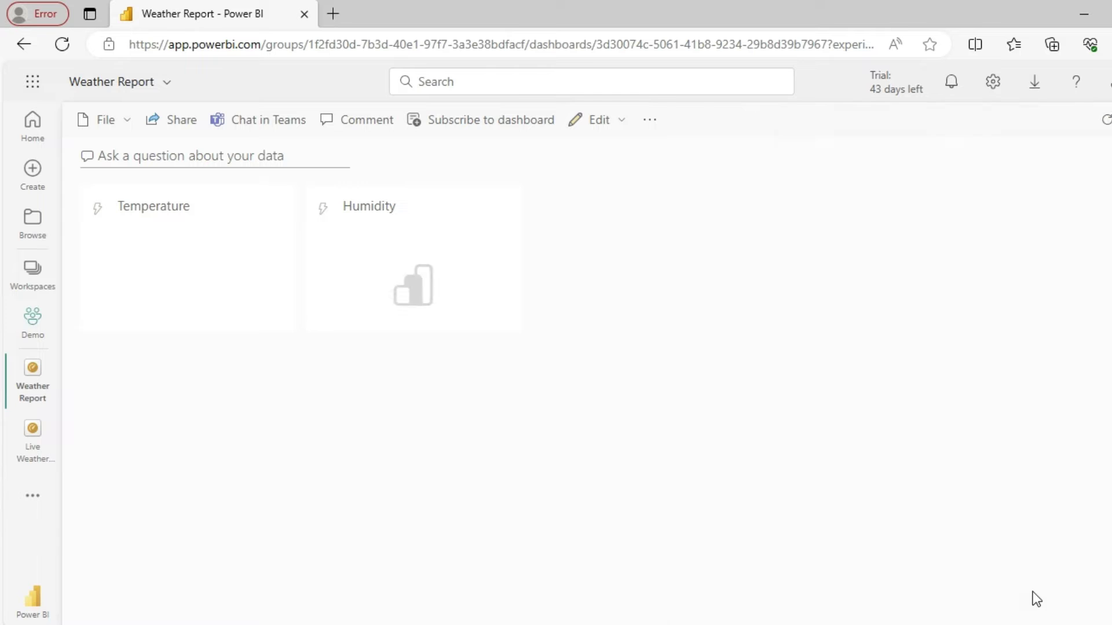
Start a third custom streaming tile from Weather Dataset as a line chart
left_click(601, 127)
left_click(617, 152)
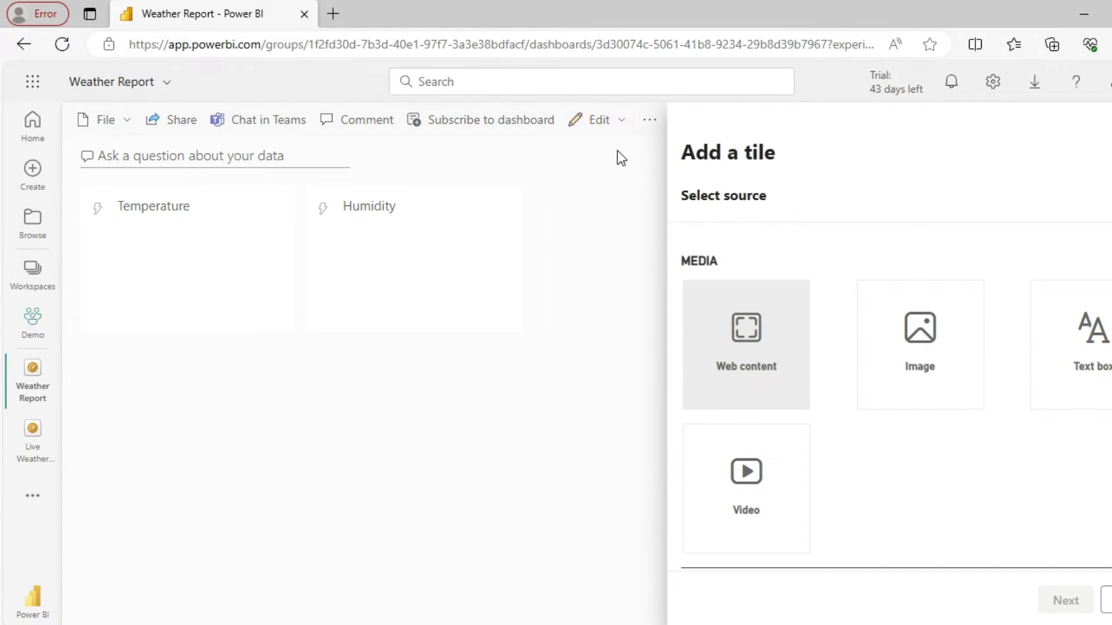
scroll(824, 426, "down", 3)
left_click(745, 481)
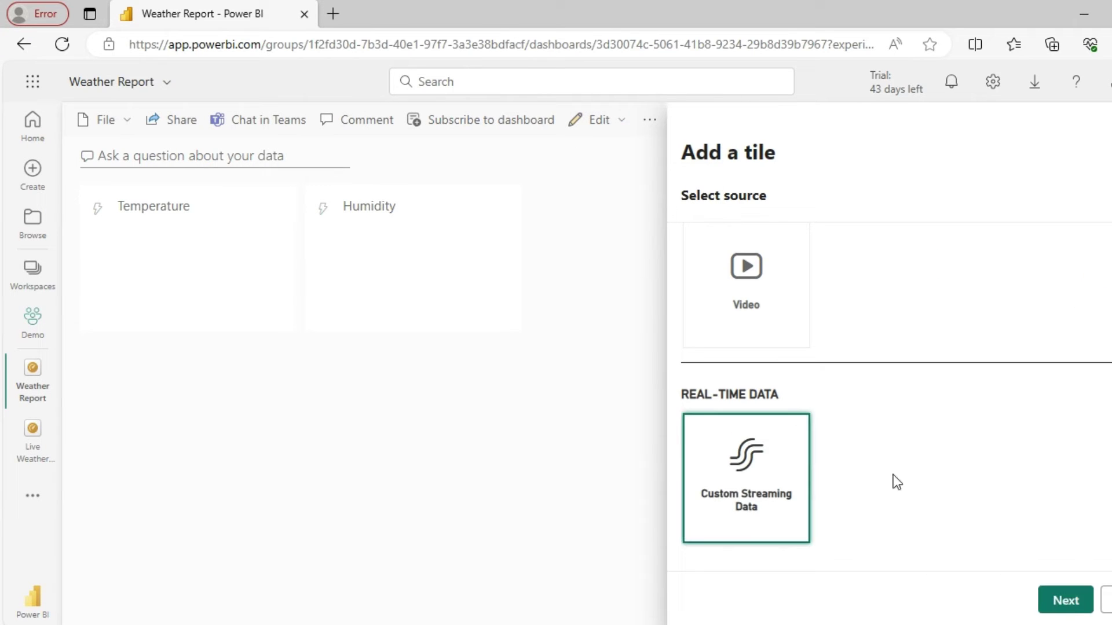
left_click(1065, 600)
left_click(857, 298)
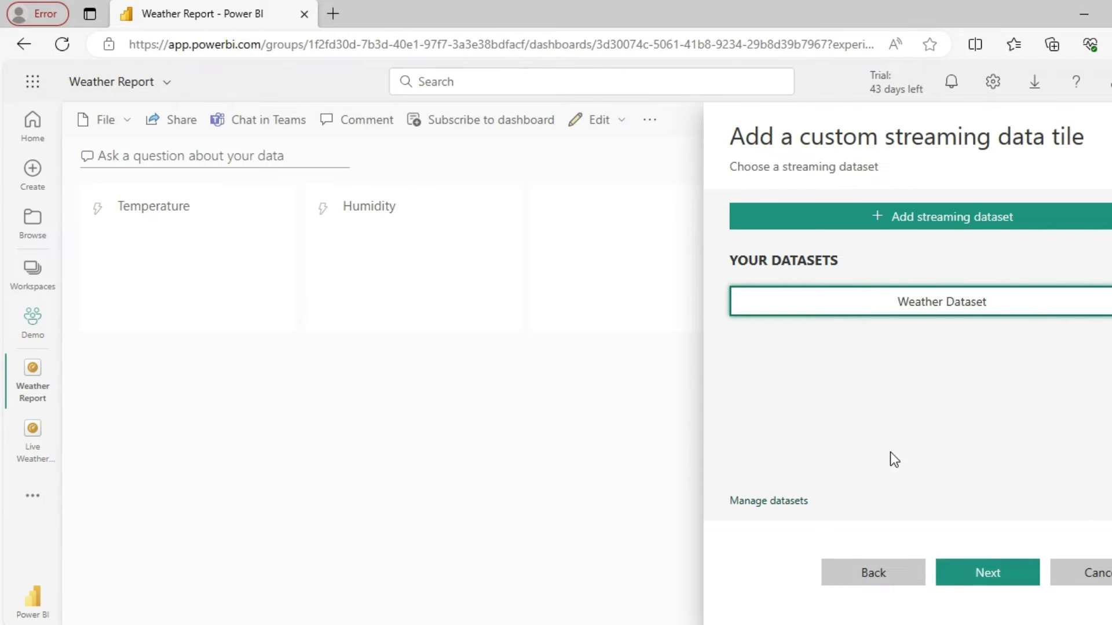
left_click(973, 575)
left_click(839, 260)
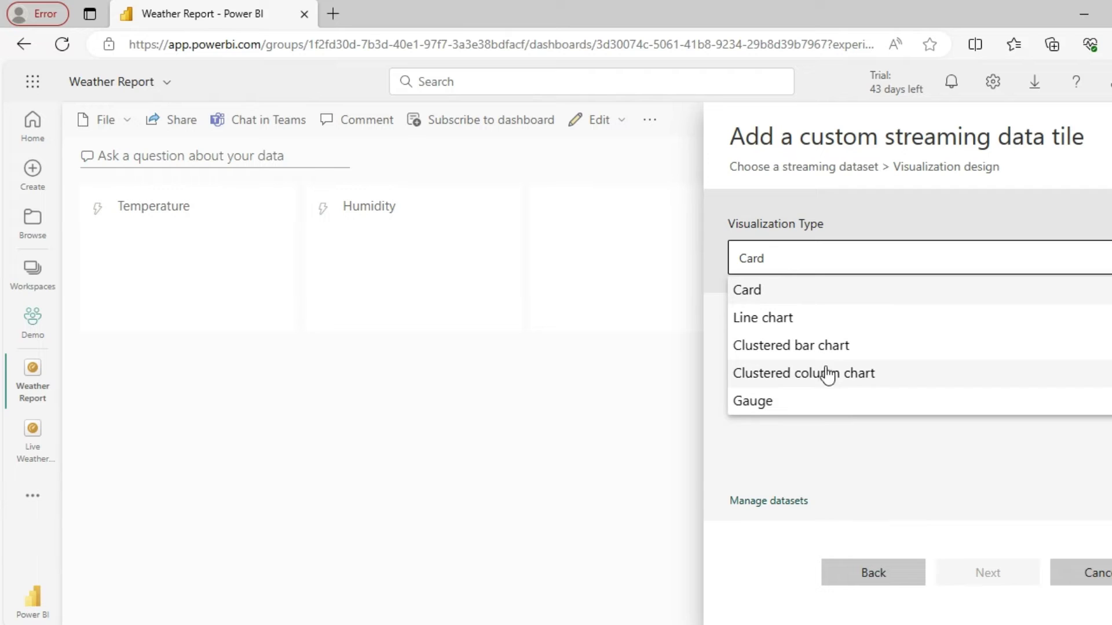
left_click(784, 323)
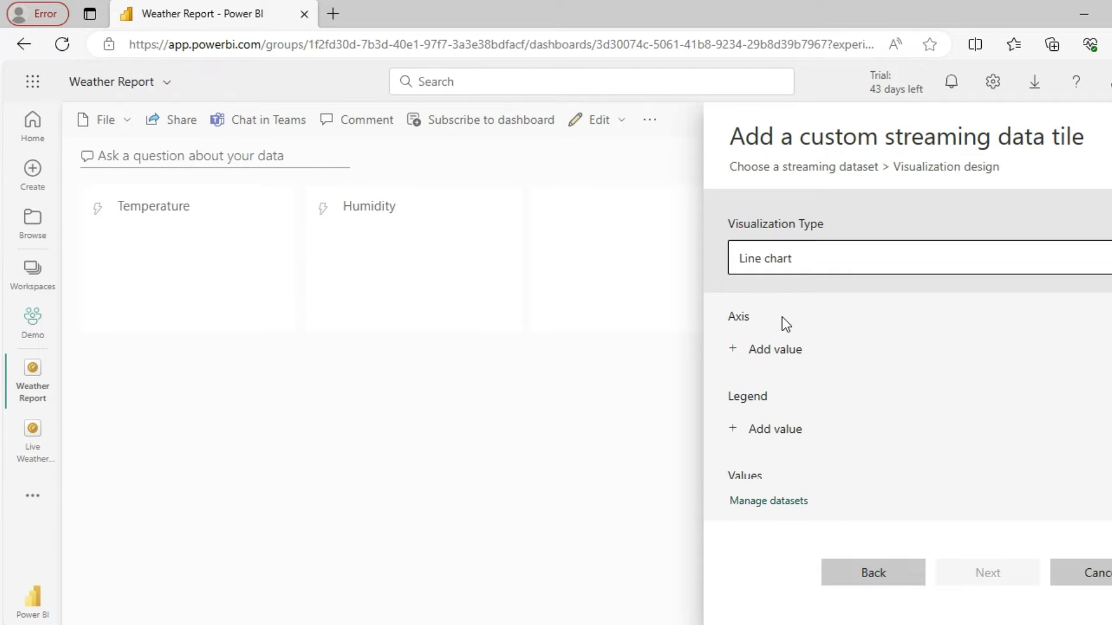
Put Date on the chart's axis and plot Temperature as its values
left_click(788, 352)
left_click(792, 356)
left_click(794, 389)
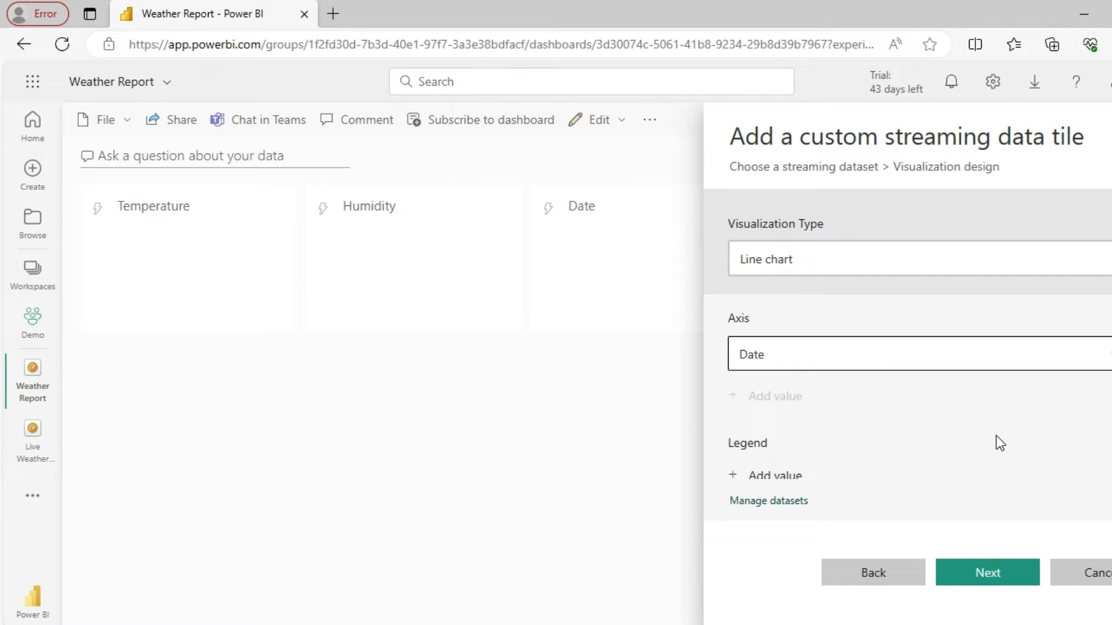
scroll(997, 436, "down", 1)
scroll(897, 445, "down", 2)
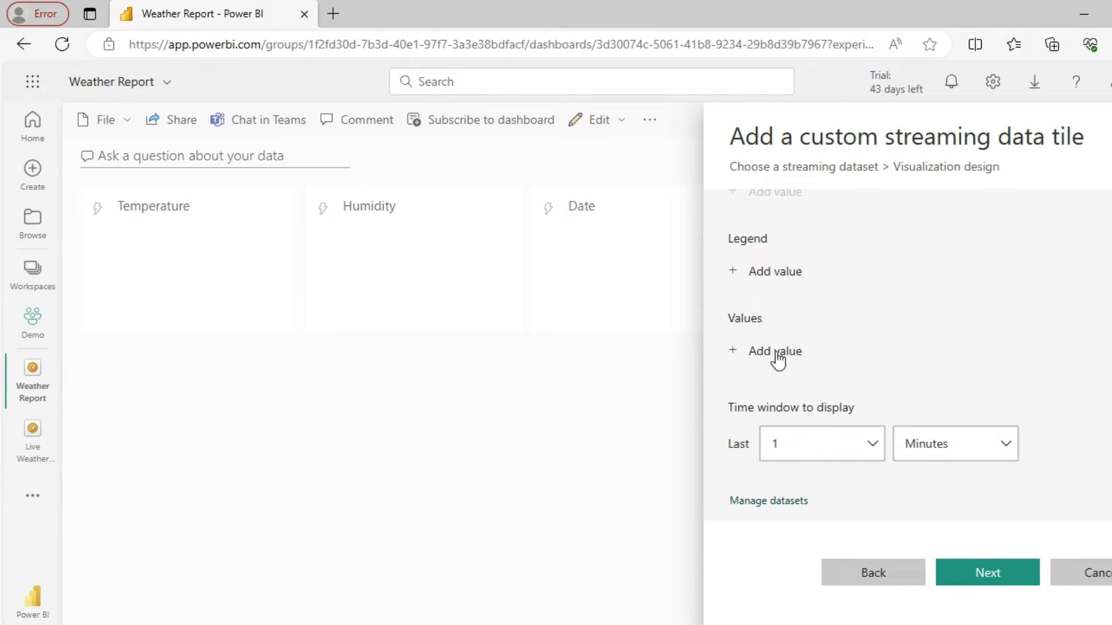
left_click(777, 352)
left_click(777, 357)
left_click(776, 387)
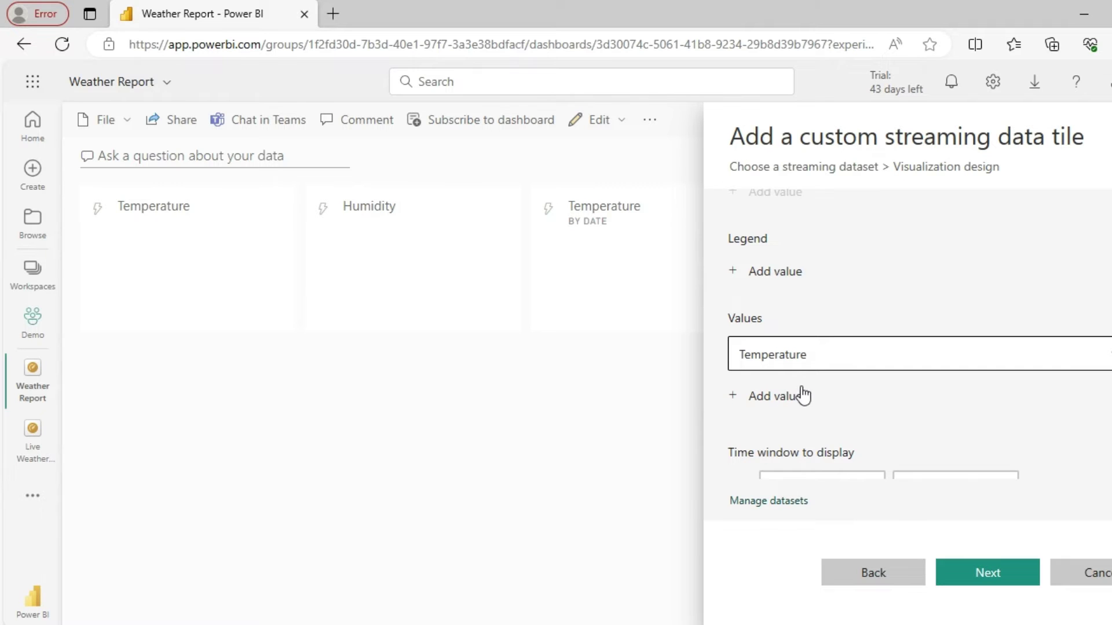
Add Humidity as a second line and add the last-1-minute chart to the dashboard
left_click(785, 400)
left_click(789, 409)
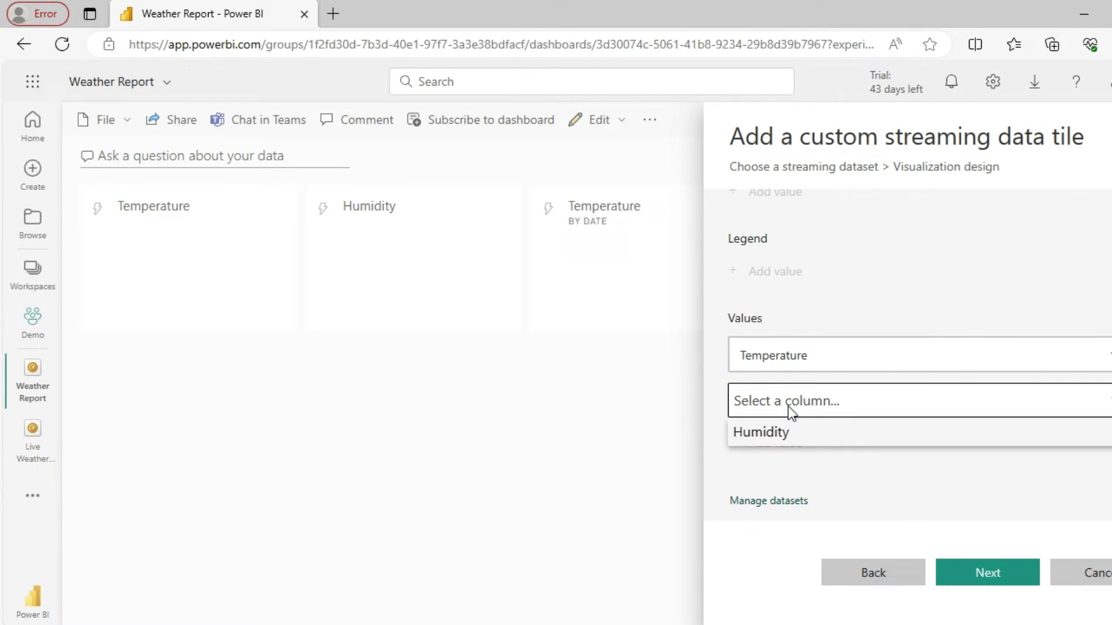
left_click(787, 433)
scroll(828, 391, "down", 2)
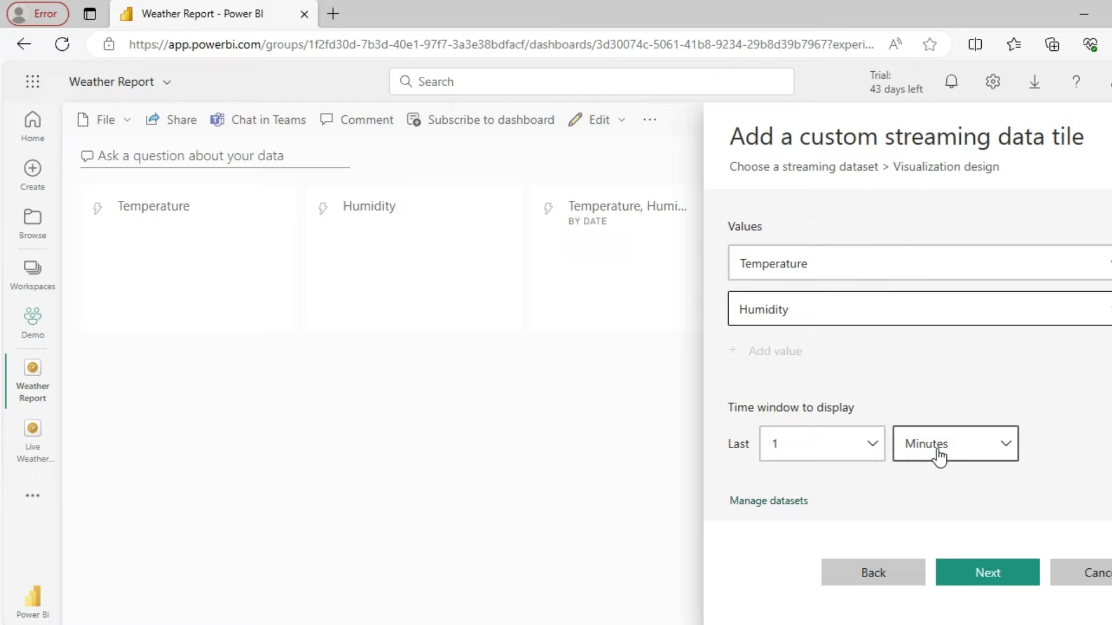
left_click(1000, 577)
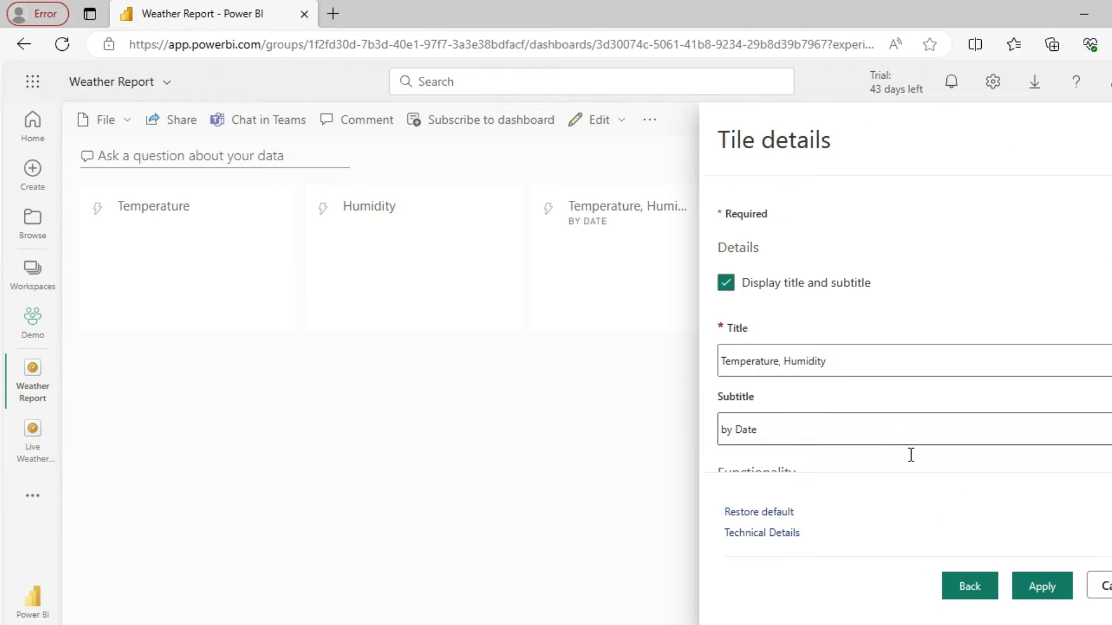
left_click(1042, 586)
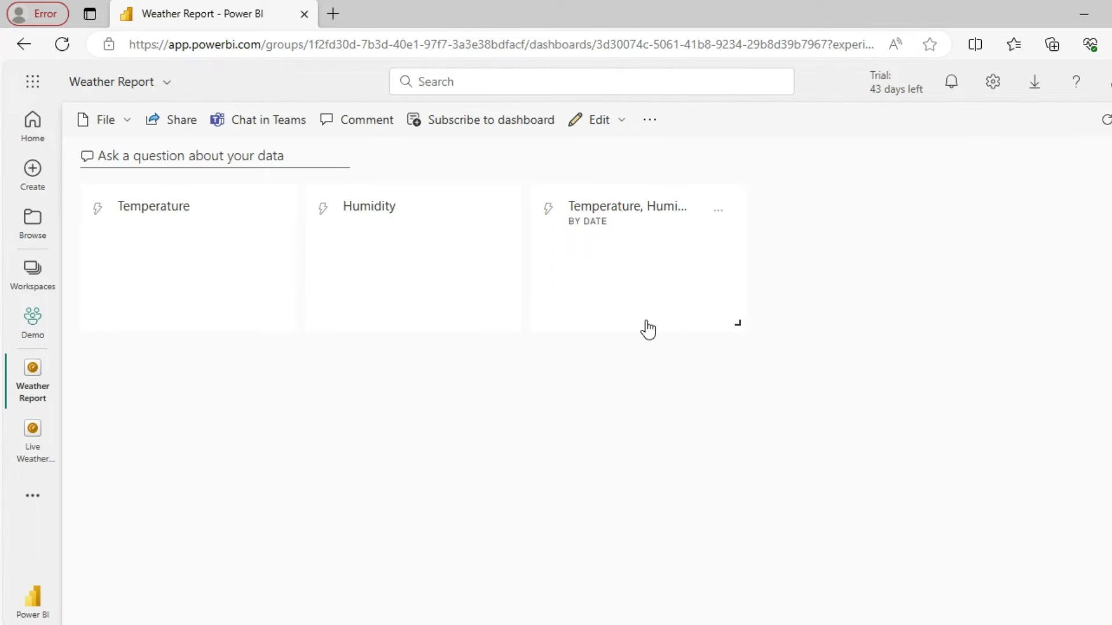
Move Humidity below Temperature, place the line chart beside them, and enlarge it across both rows
left_click_drag(394, 272, 154, 422)
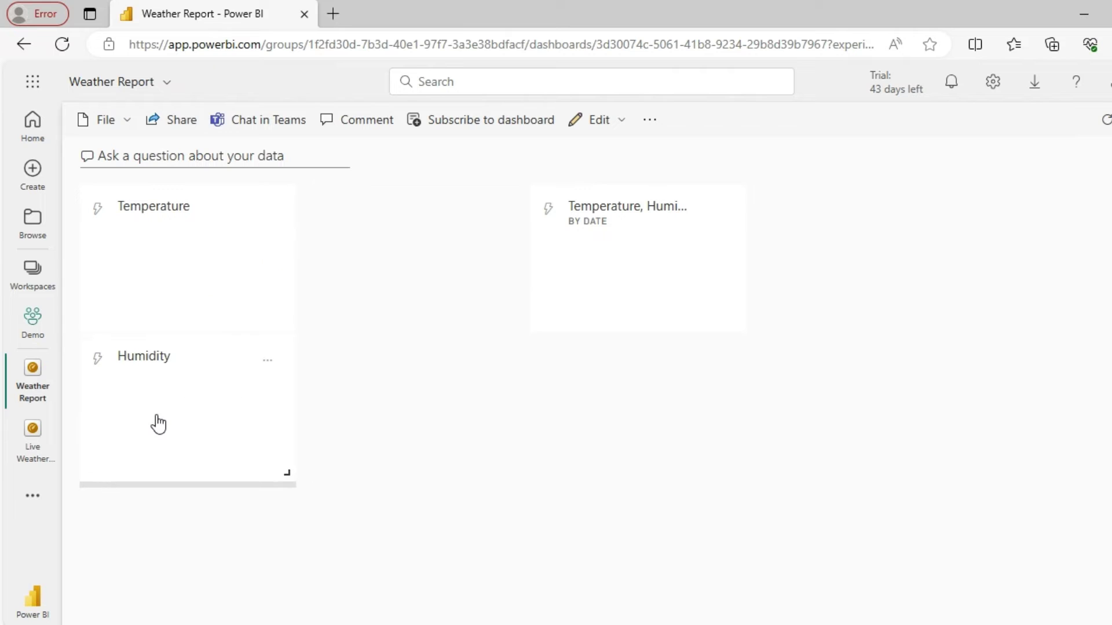
left_click_drag(577, 314, 372, 315)
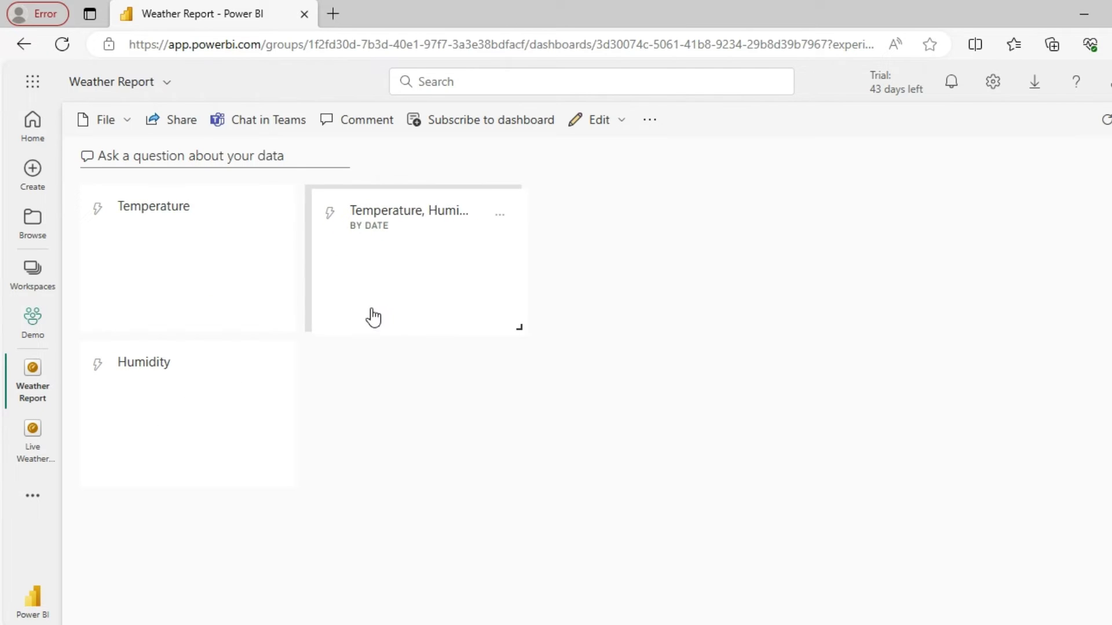
left_click_drag(514, 326, 1096, 505)
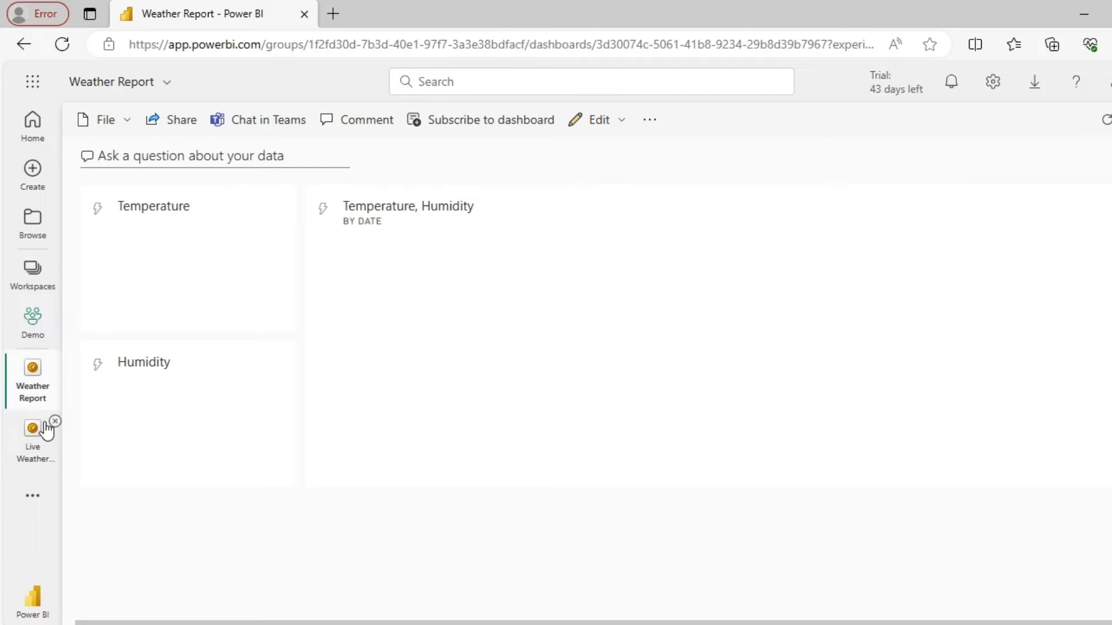
In PowerShell ISE, clear the console with cls and paste the test-row command
mouse_move(169, 572)
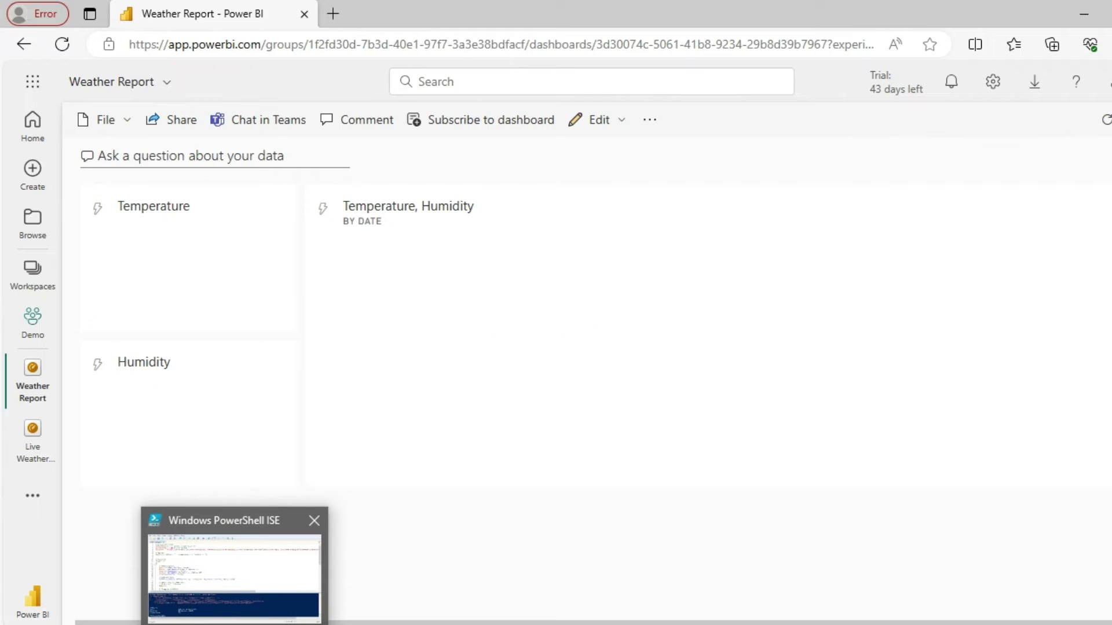
left_click(266, 616)
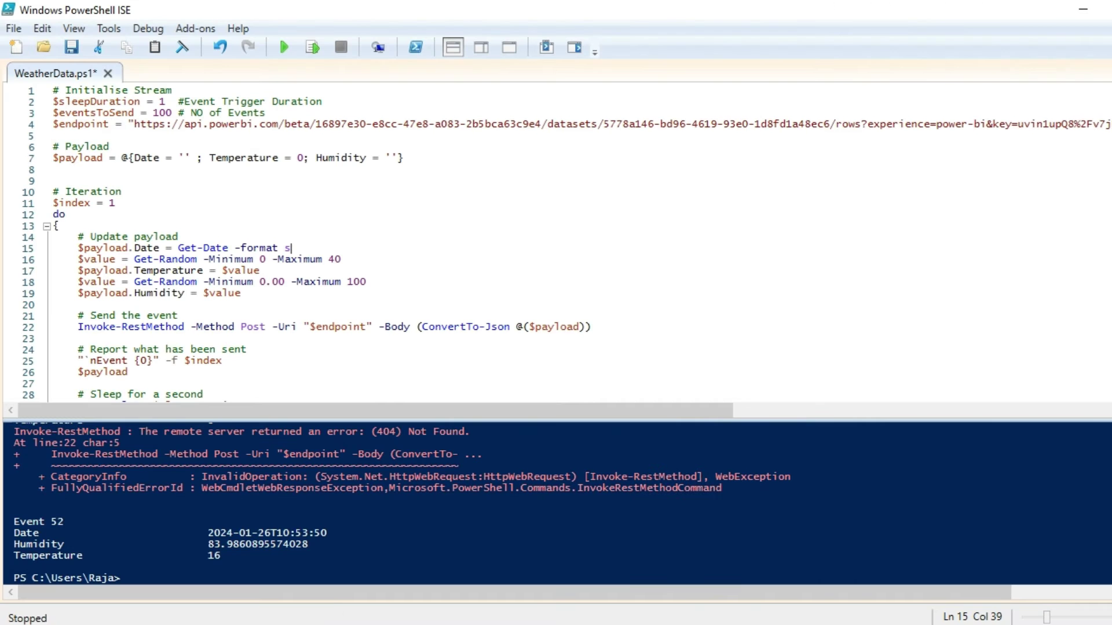
type("cls")
key("Return")
left_click(235, 501)
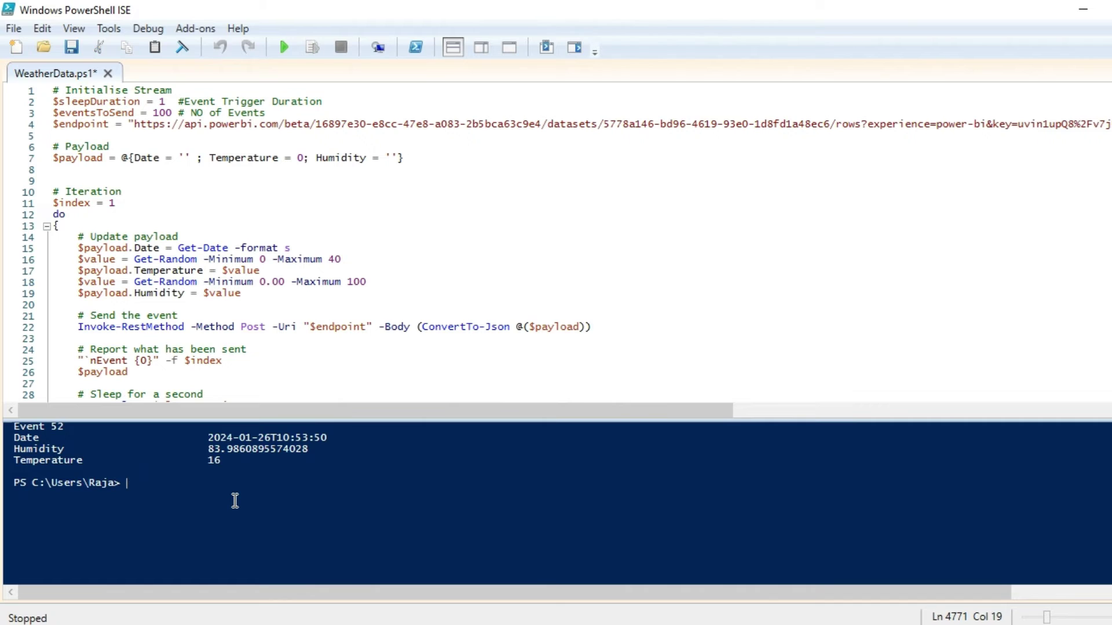
key("ctrl+v")
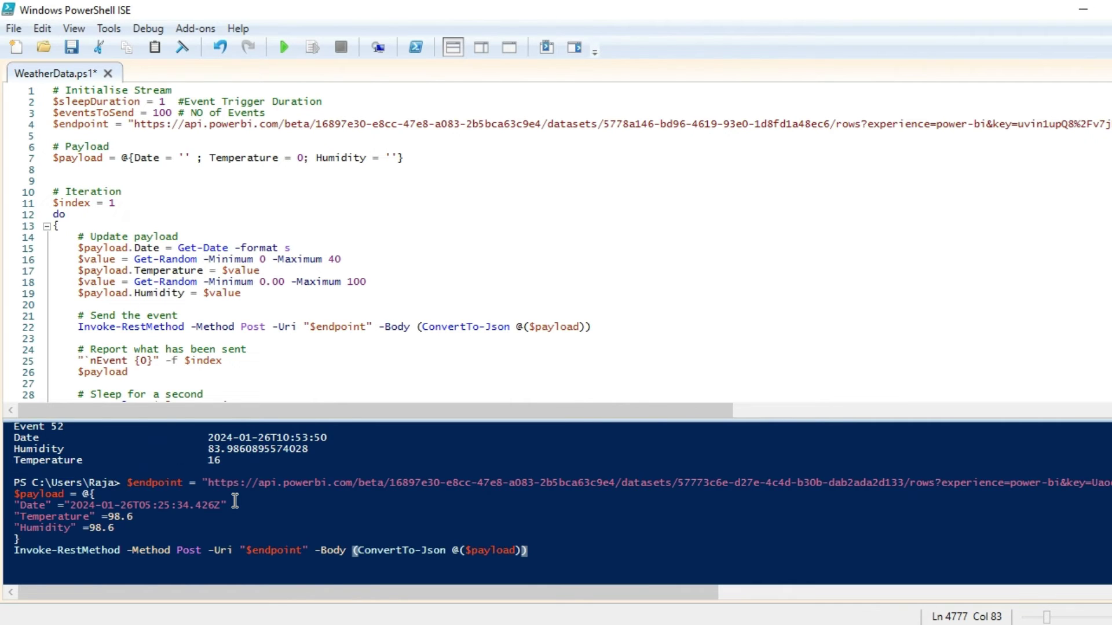
Change the values to Temperature 94.2 and Humidity 98.1, send the row, and view the dashboard
left_click(125, 516)
key("BackSpace")
type("4")
key("Delete")
type("2")
left_click(117, 528)
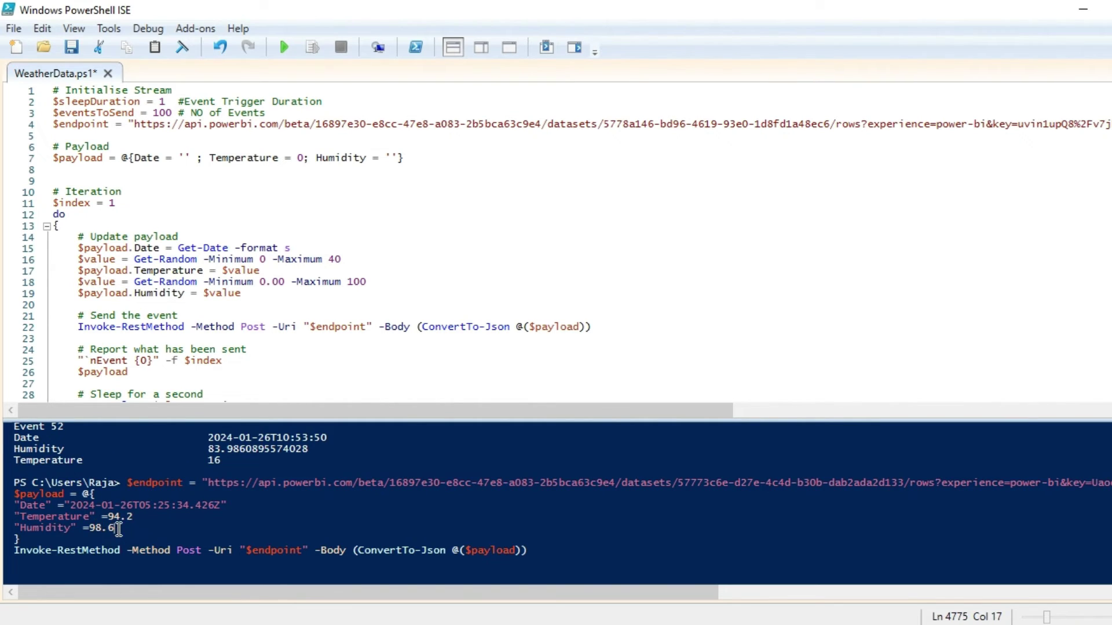
type("1")
key("Return")
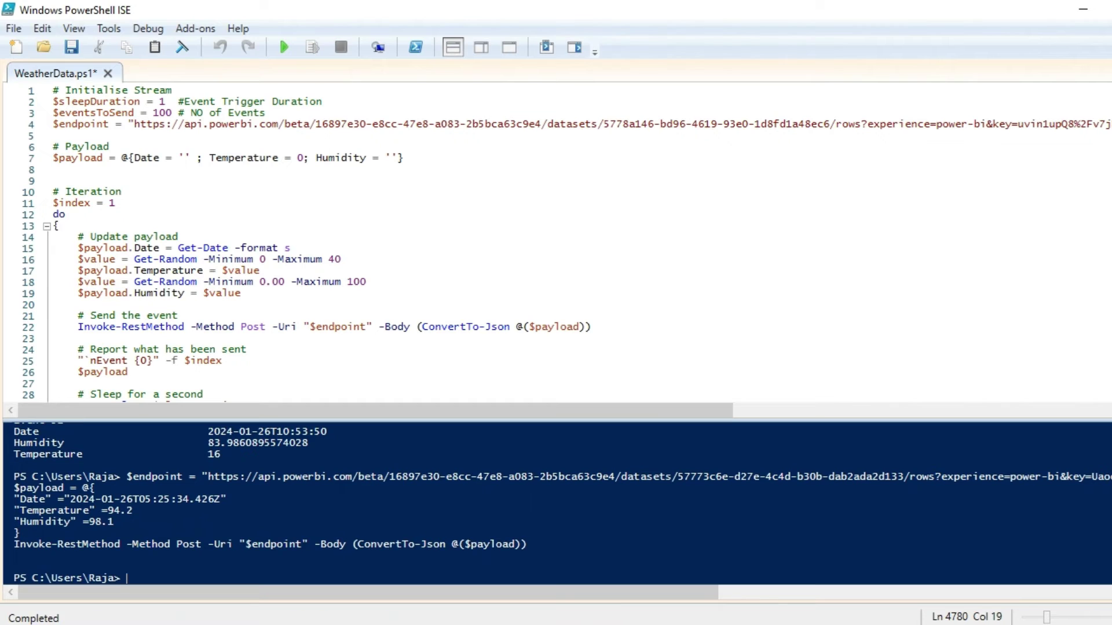
key("alt+Tab")
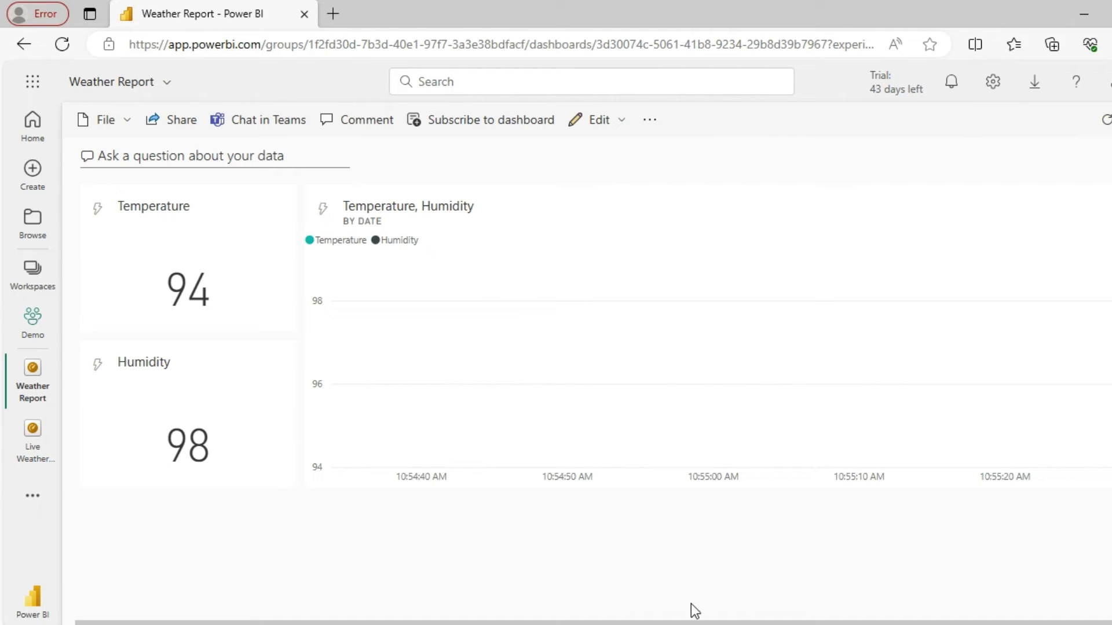
Clear the accidental selection on the dashboard and return to WeatherData.ps1 in PowerShell ISE
key("ctrl+a")
left_click_drag(913, 623, 937, 617)
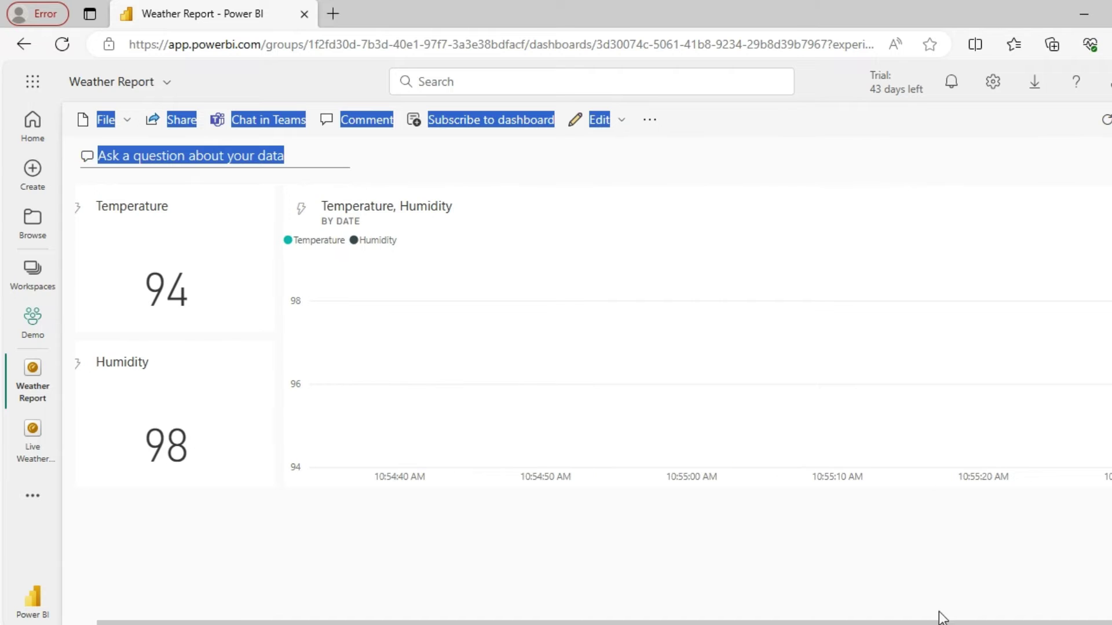
left_click(811, 609)
left_click_drag(777, 623, 449, 588)
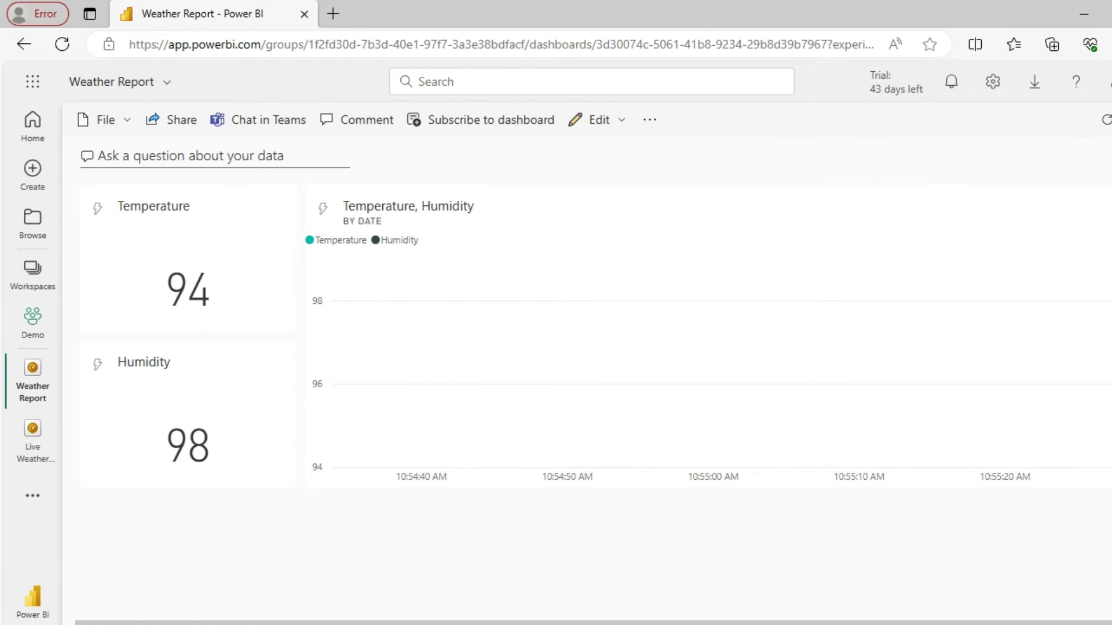
key("alt+Tab")
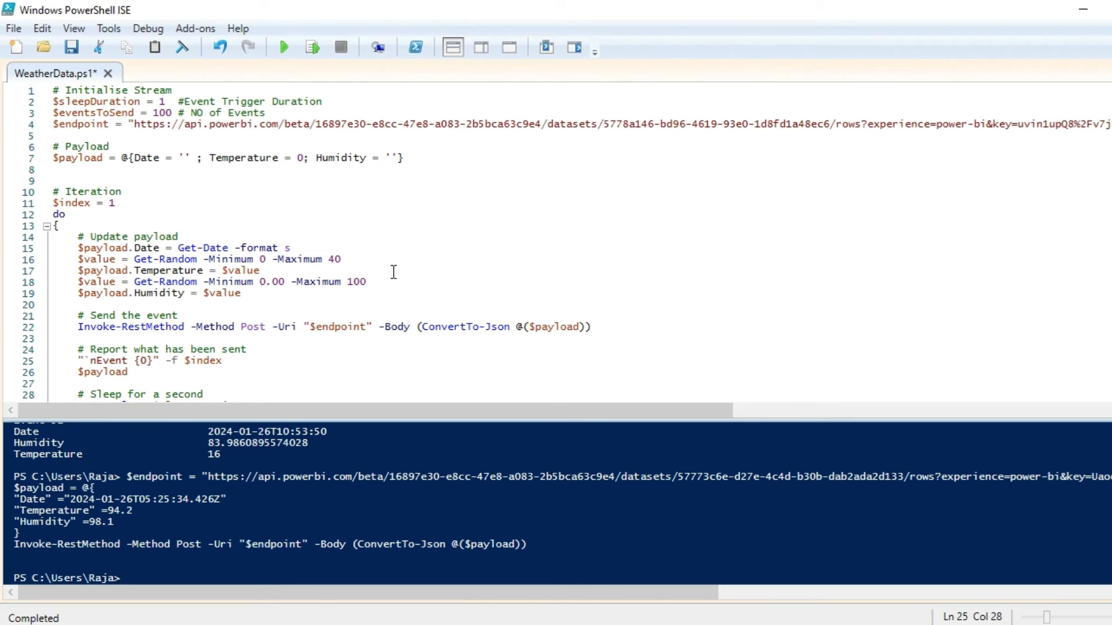
left_click(210, 476)
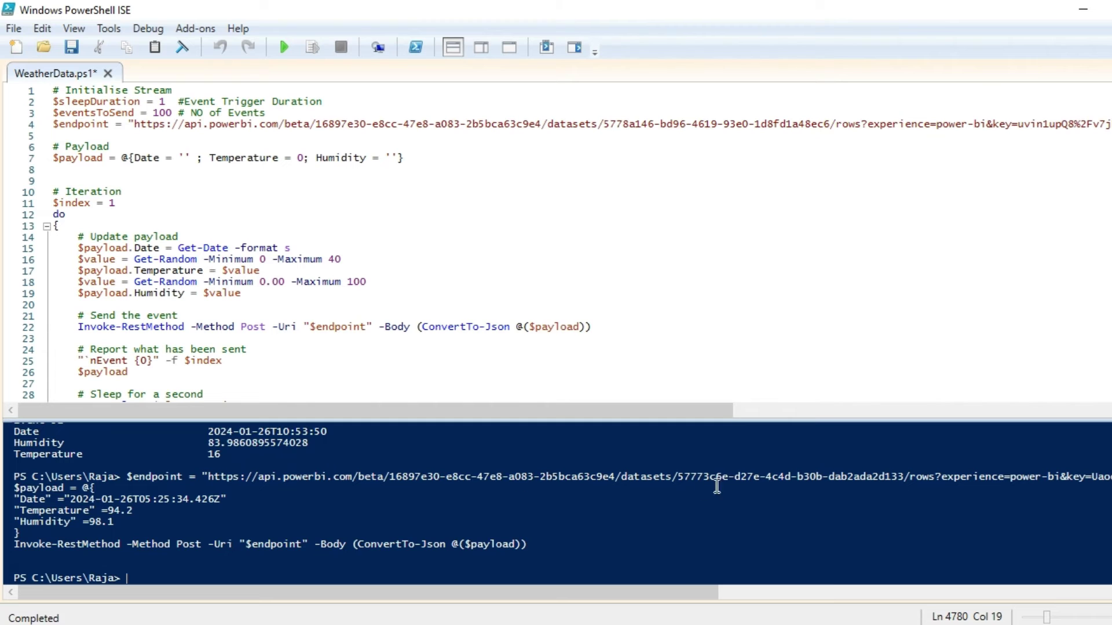
left_click(305, 314)
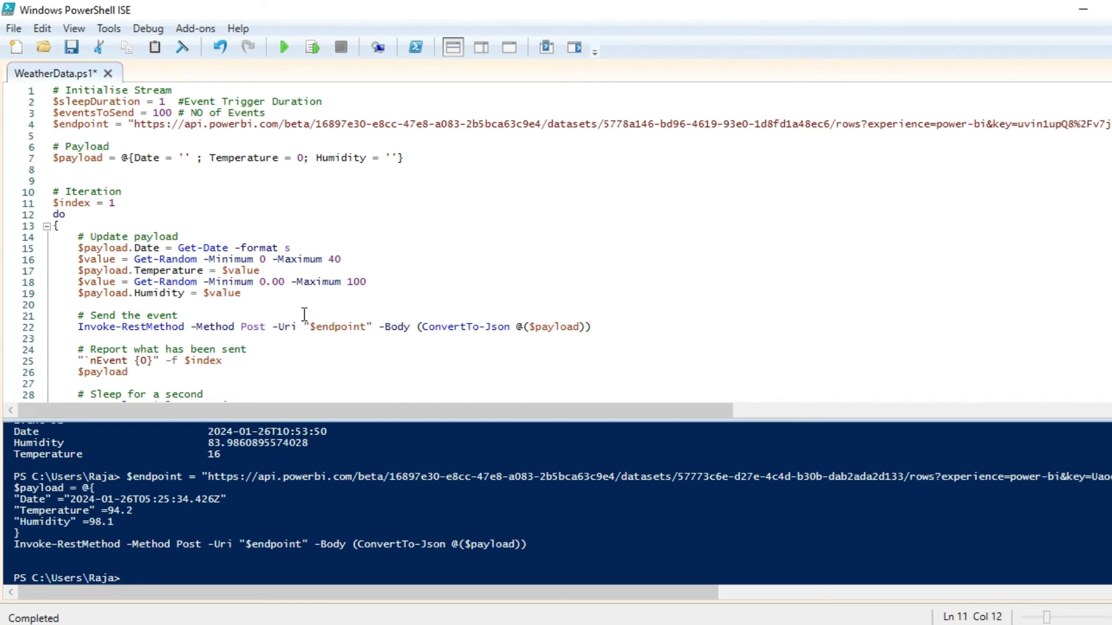
left_click_drag(321, 418, 322, 454)
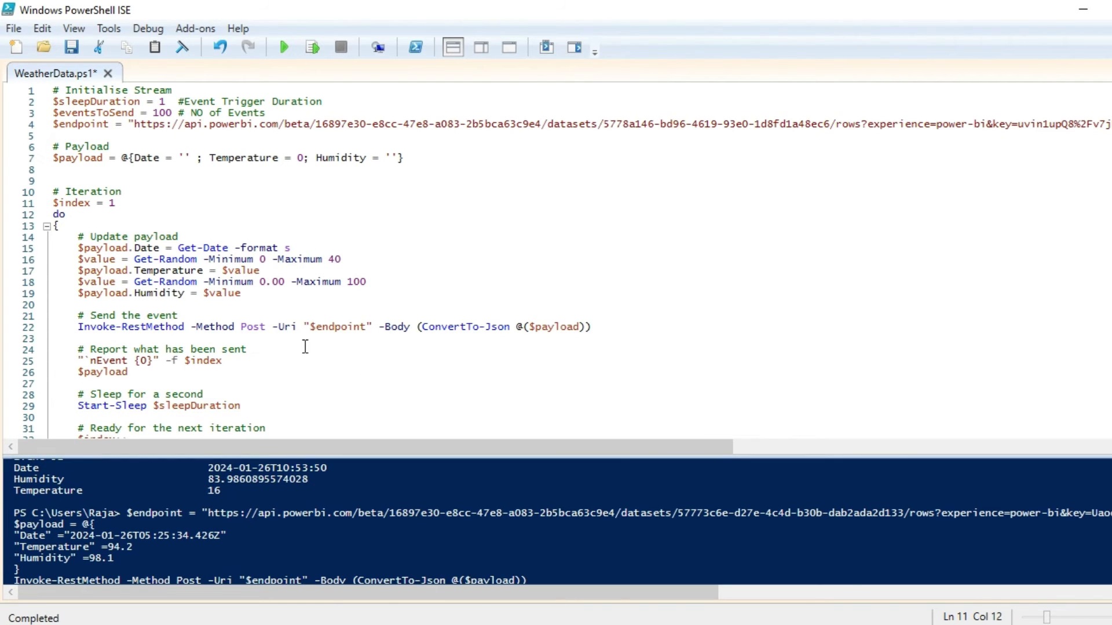
scroll(305, 347, "down", 7)
scroll(304, 345, "up", 7)
left_click(168, 103)
double_click(168, 113)
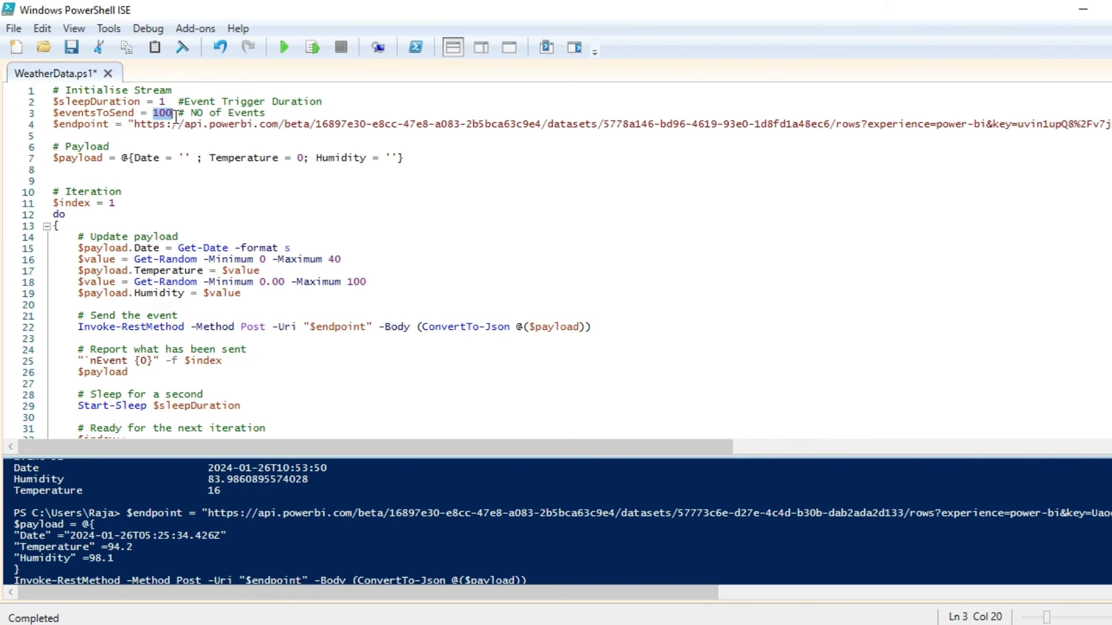
left_click(139, 133)
double_click(154, 125)
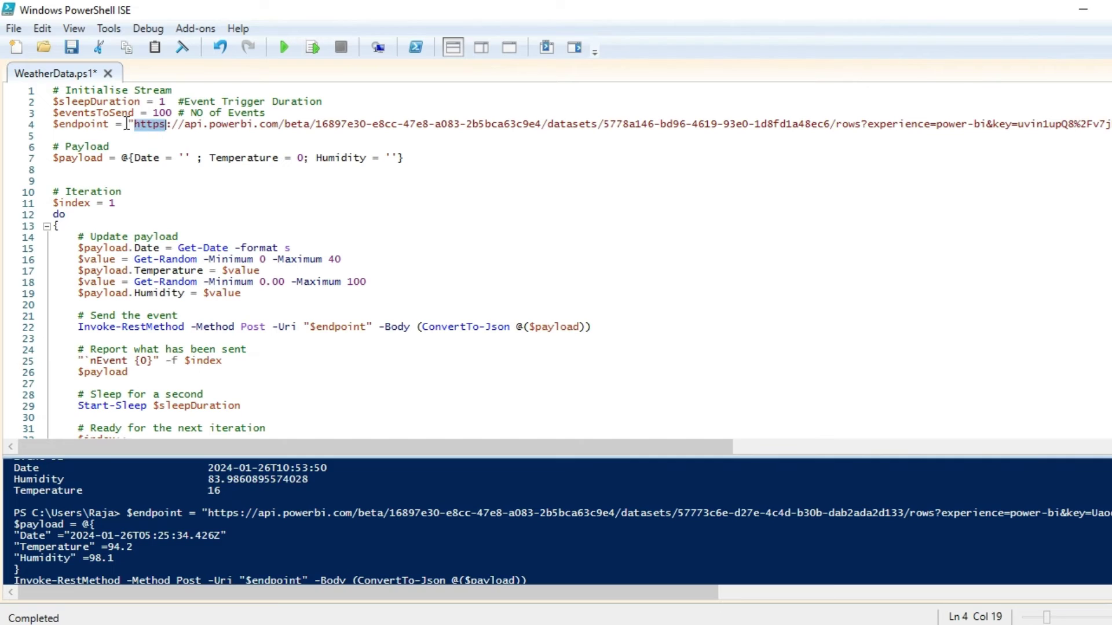
left_click(100, 124)
double_click(177, 124)
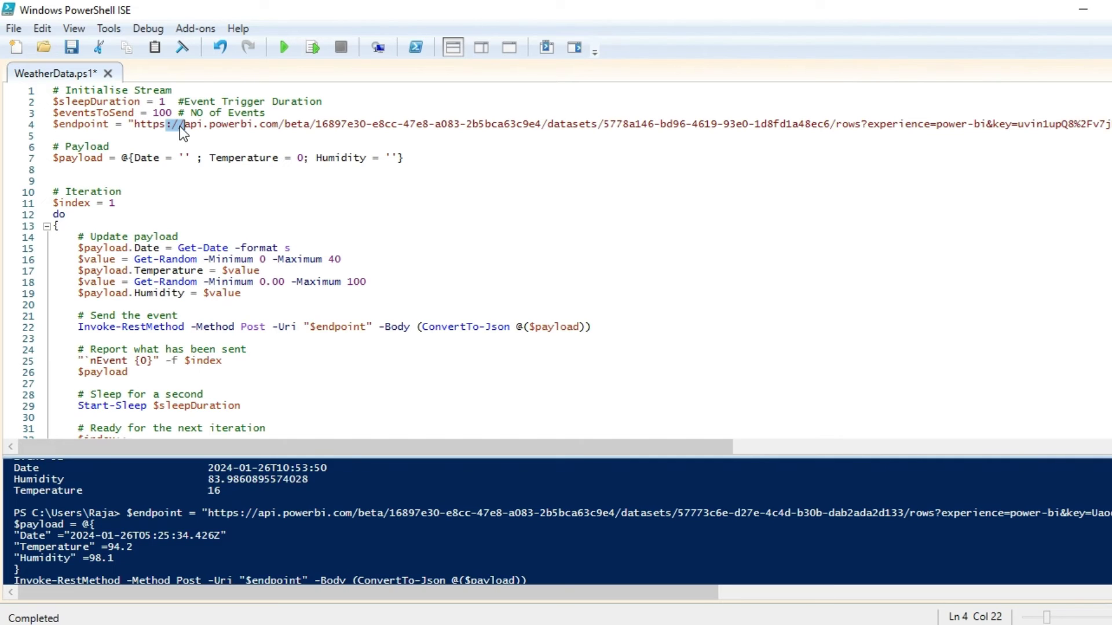
double_click(270, 125)
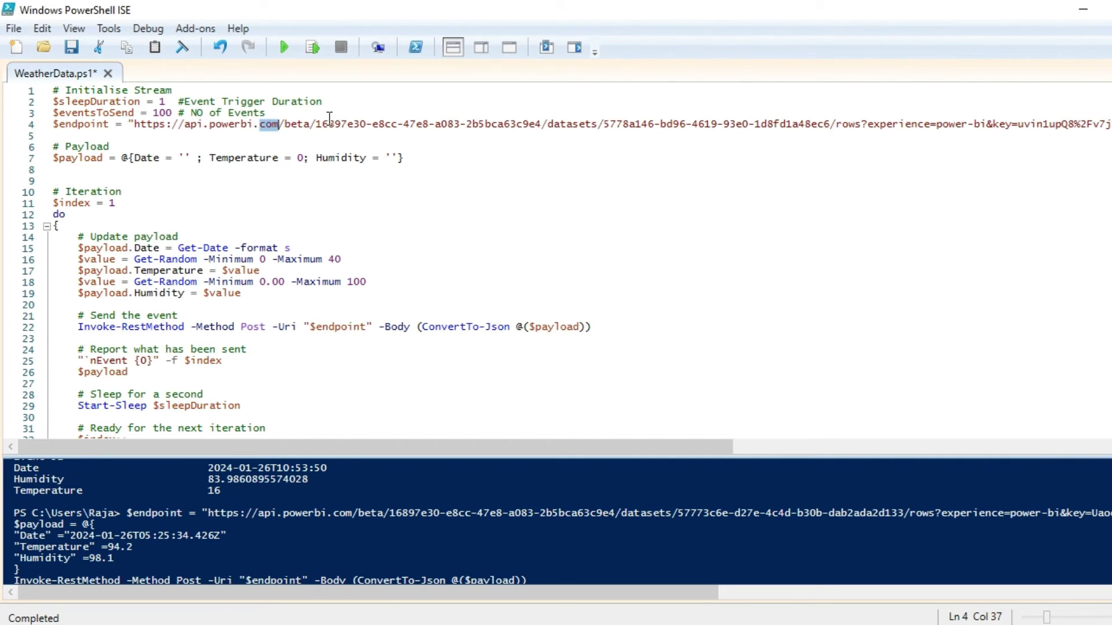
left_click(98, 158)
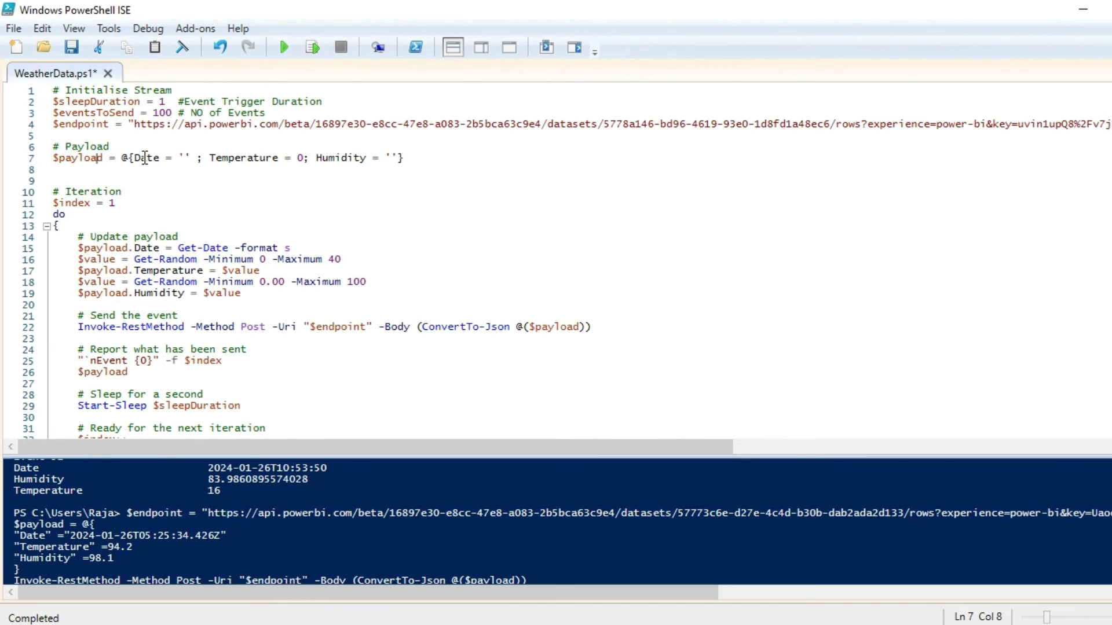
left_click(144, 157)
left_click(253, 157)
left_click(316, 158)
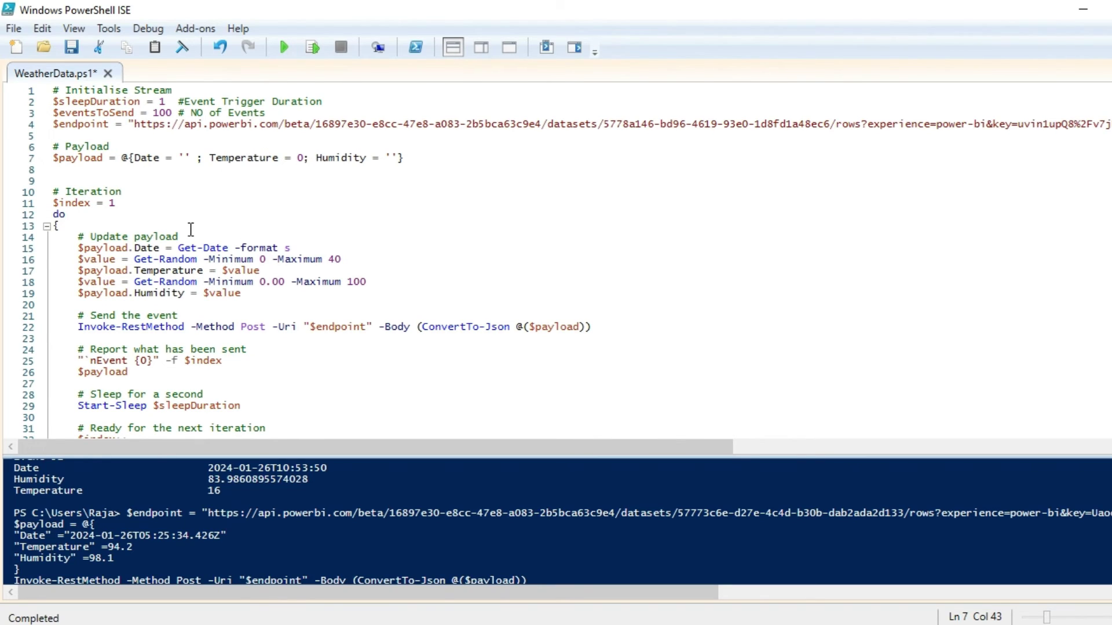
double_click(70, 207)
double_click(60, 214)
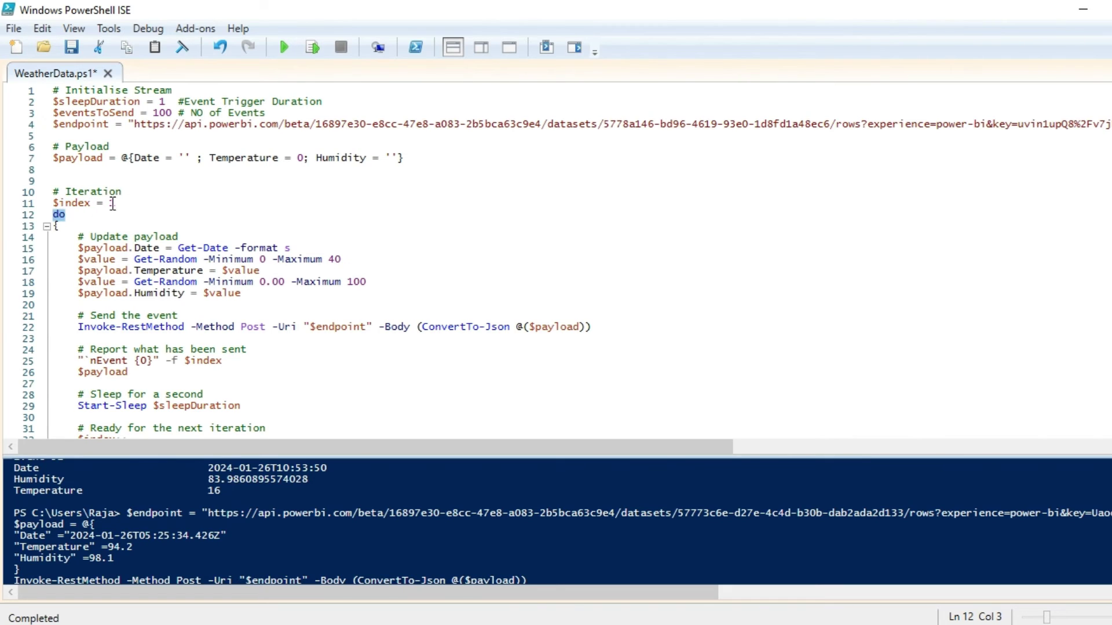
left_click(161, 114)
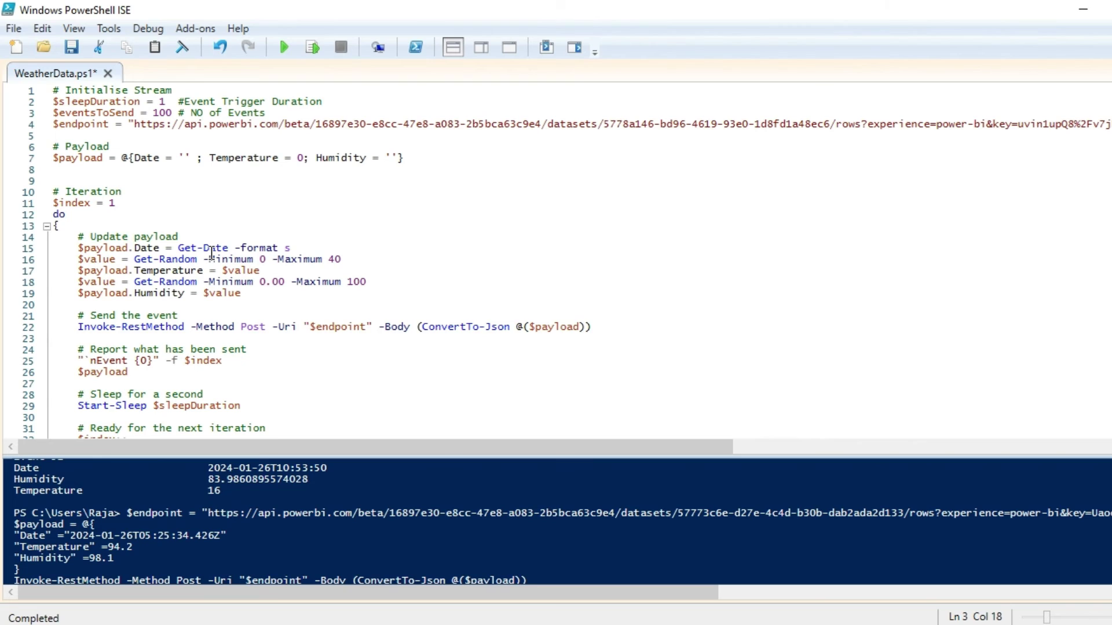
double_click(147, 248)
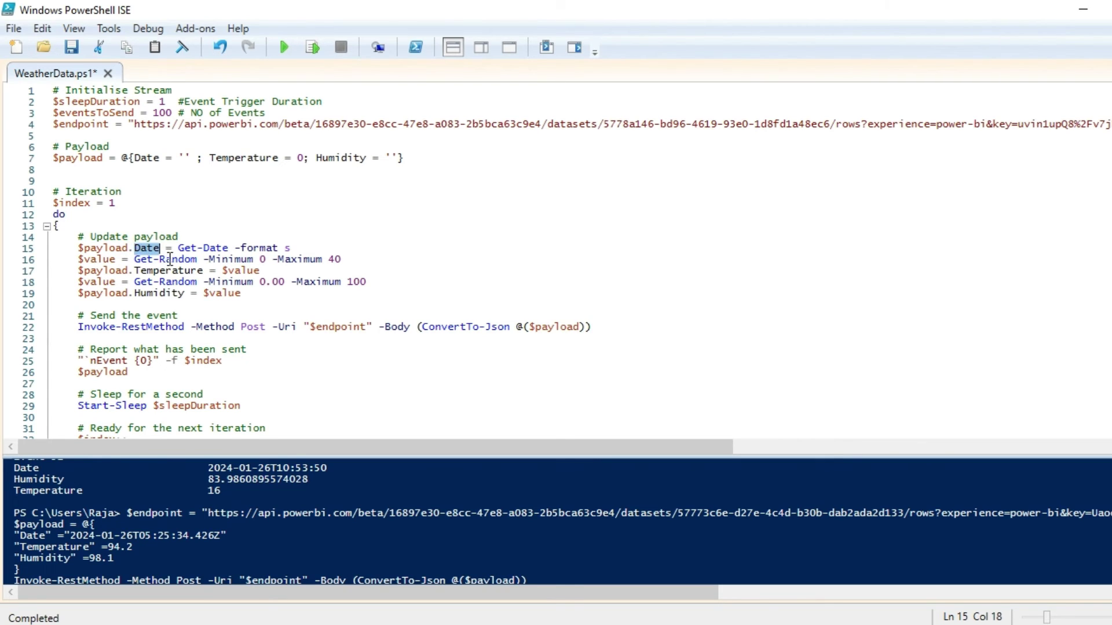
left_click(178, 271)
double_click(178, 271)
double_click(170, 294)
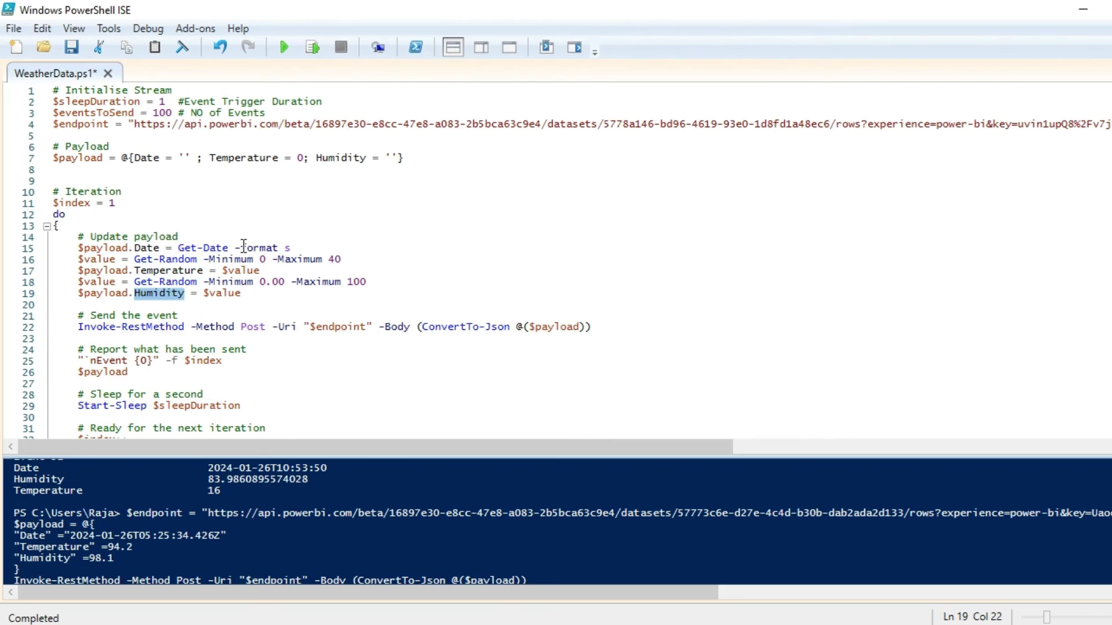
double_click(218, 248)
double_click(148, 247)
left_click(148, 247)
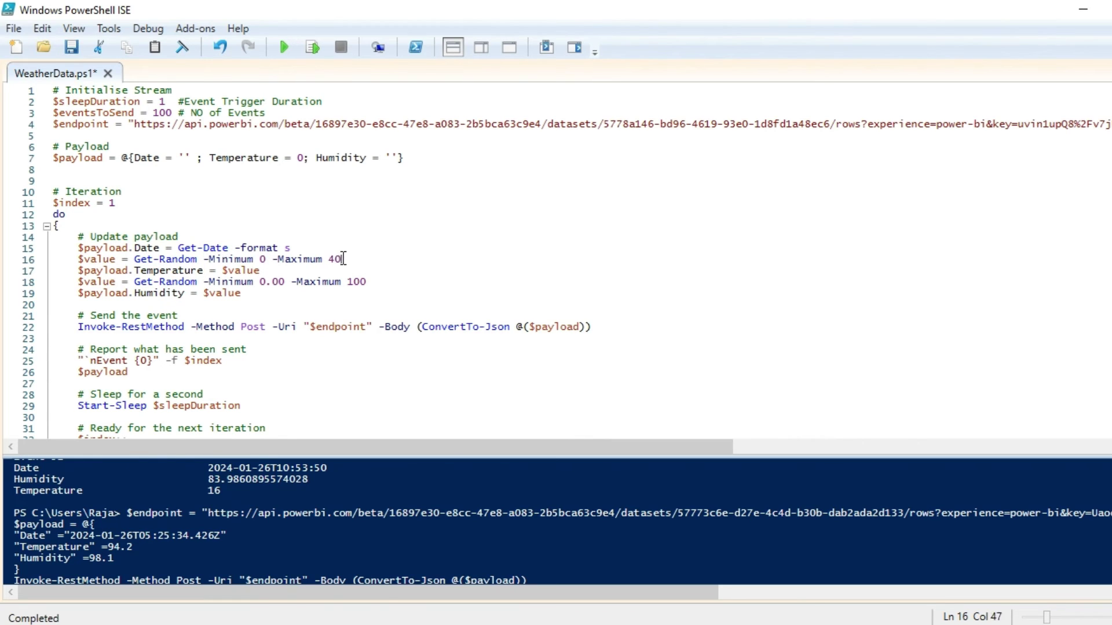
left_click_drag(341, 259, 244, 259)
left_click(179, 271)
left_click_drag(368, 282, 282, 272)
double_click(164, 294)
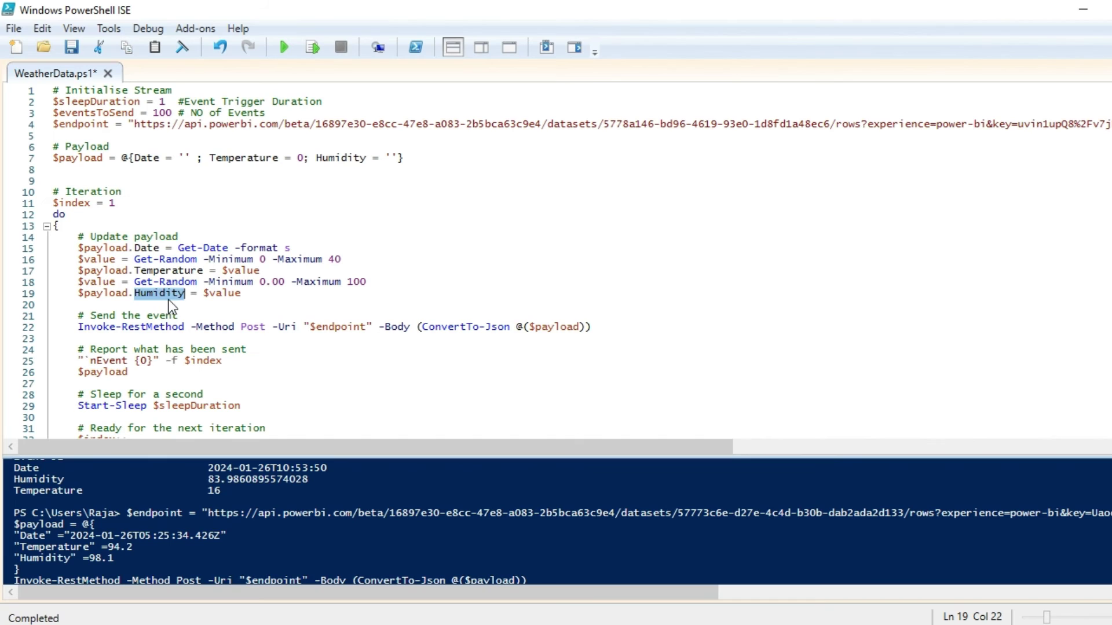
scroll(221, 297, "down", 2)
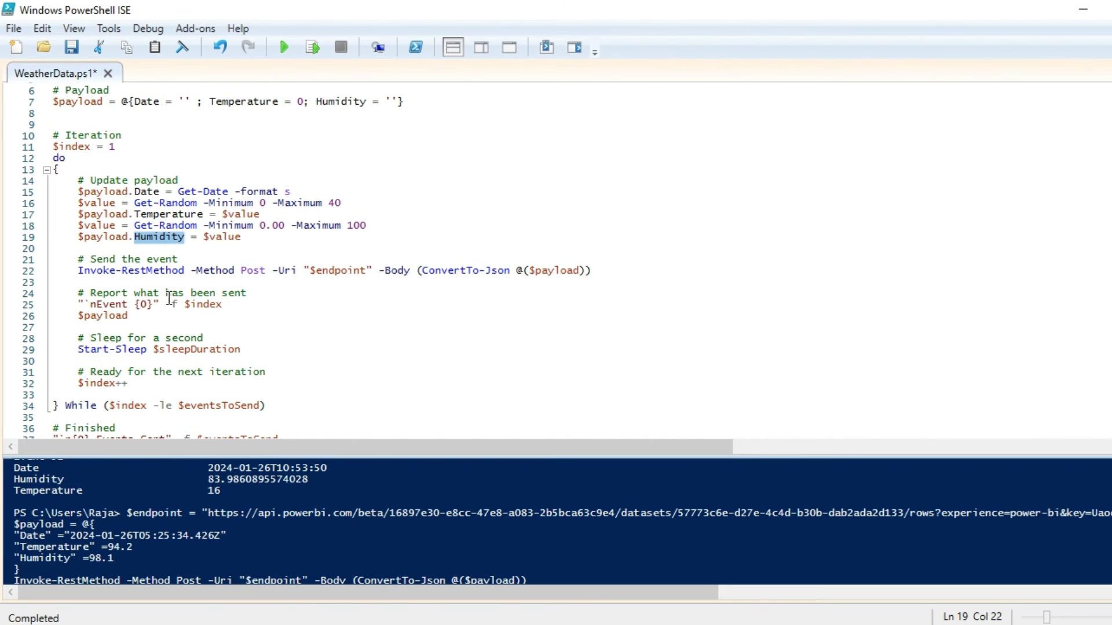
left_click_drag(74, 270, 601, 271)
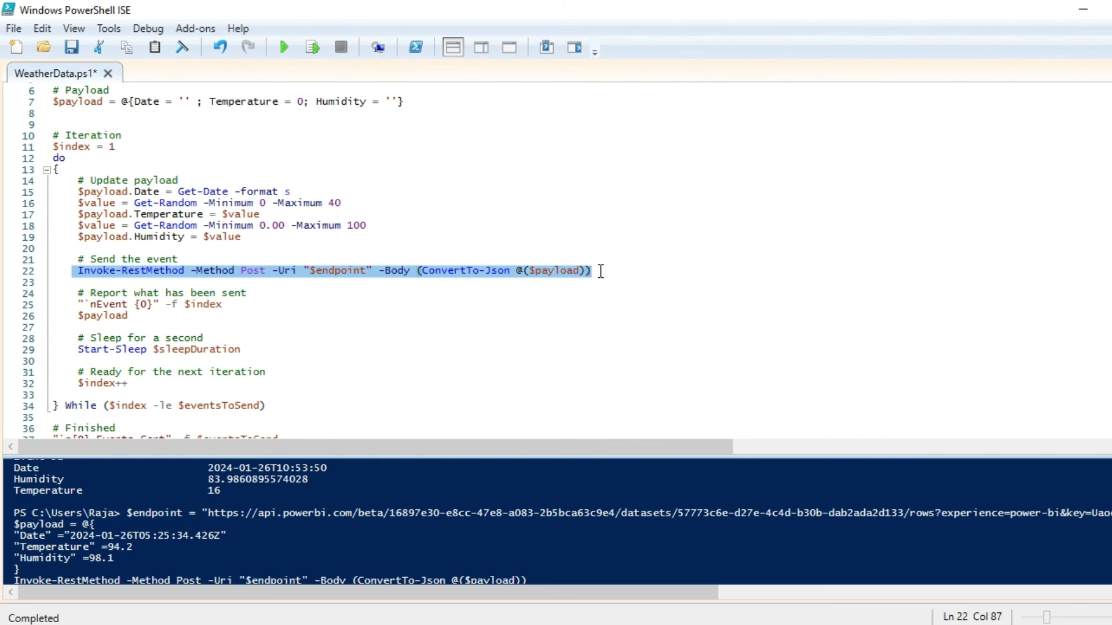
left_click(432, 317)
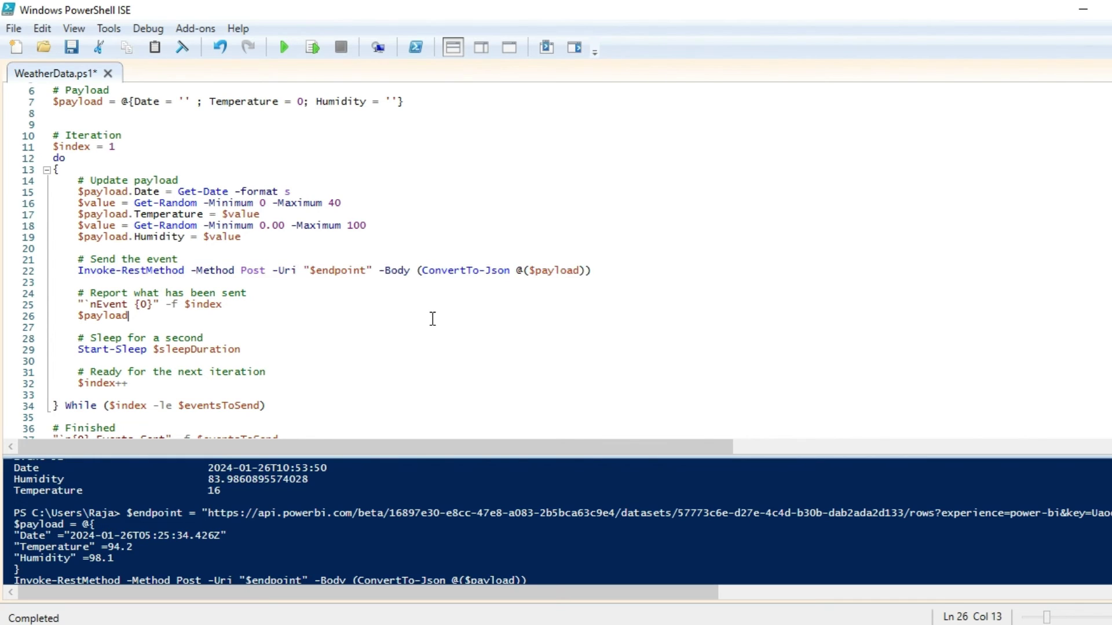
scroll(269, 298, "down", 2)
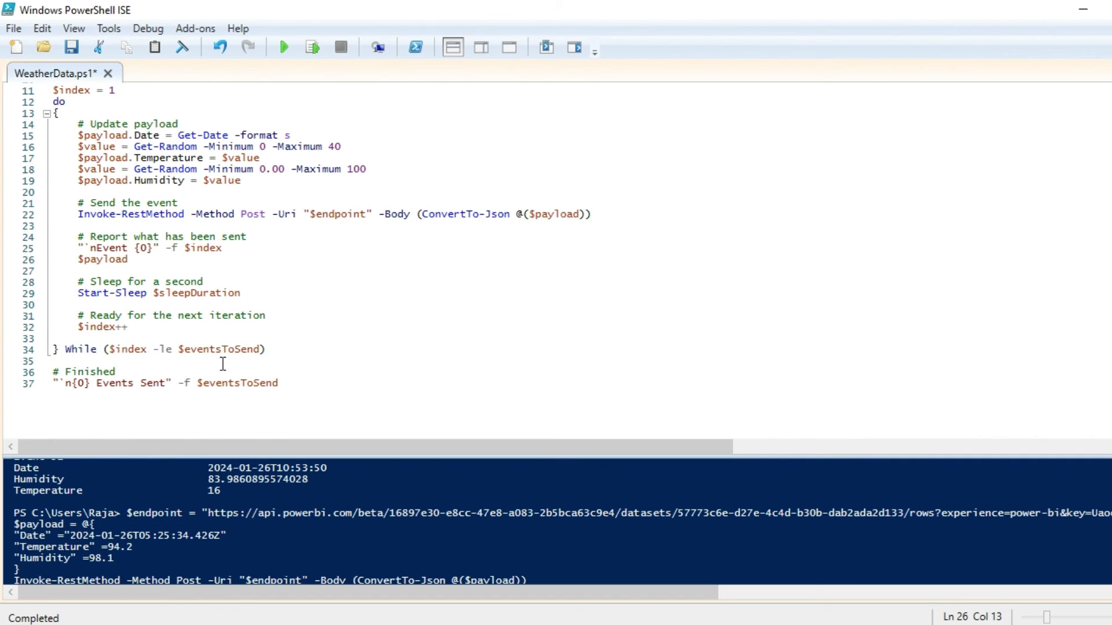
scroll(240, 352, "up", 4)
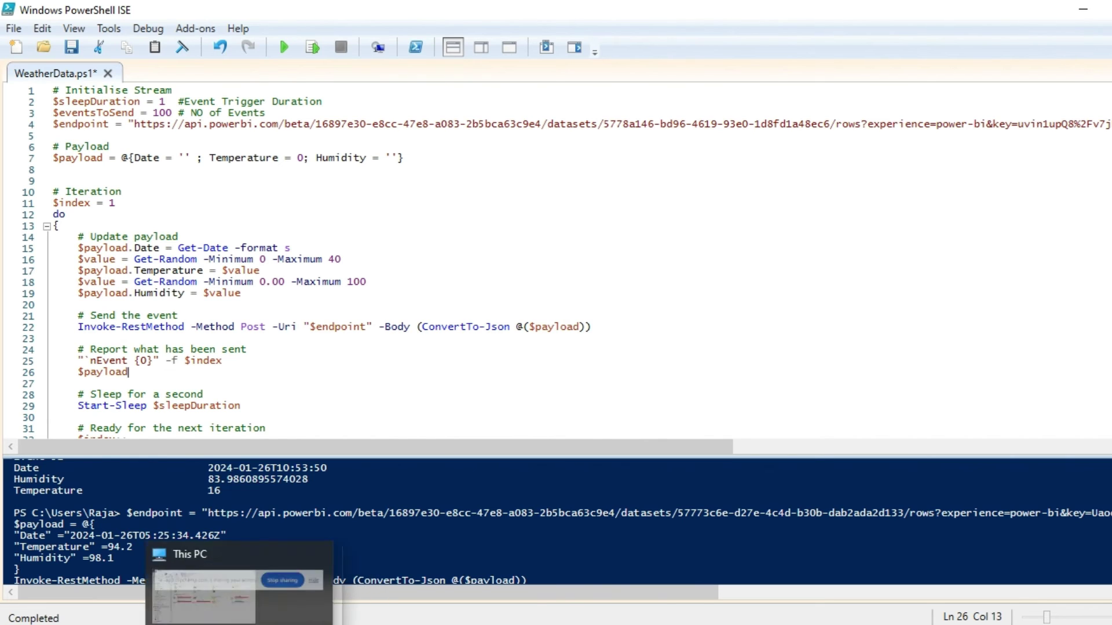
Open Weather Dataset's API info in the Demo workspace and copy its Push URL
left_click(297, 591)
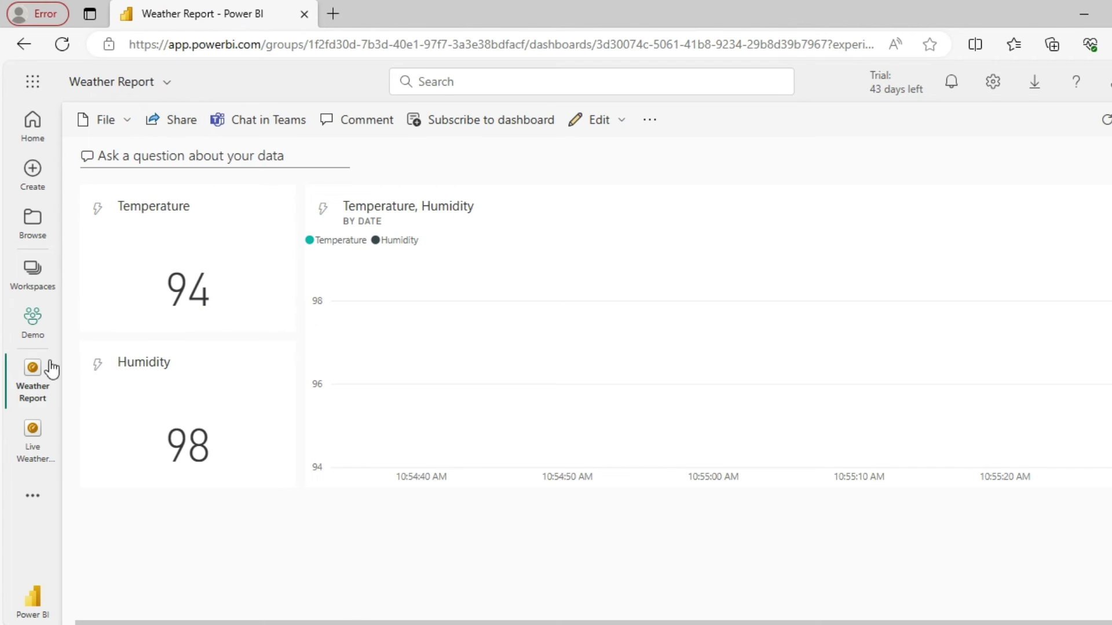
left_click(33, 324)
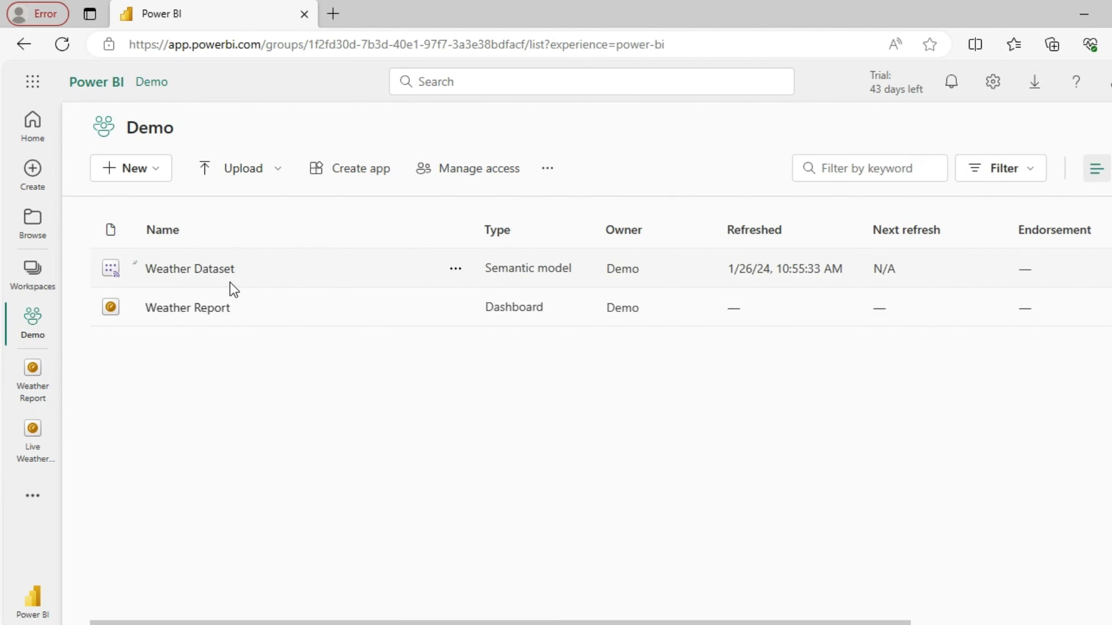
left_click(455, 269)
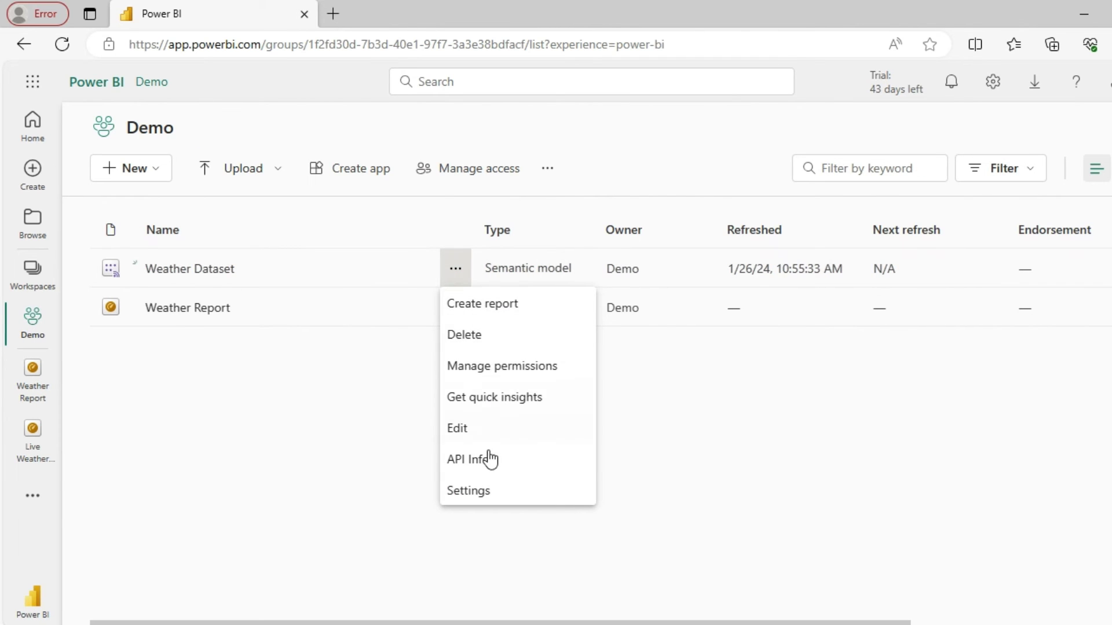
left_click(483, 459)
left_click(1076, 346)
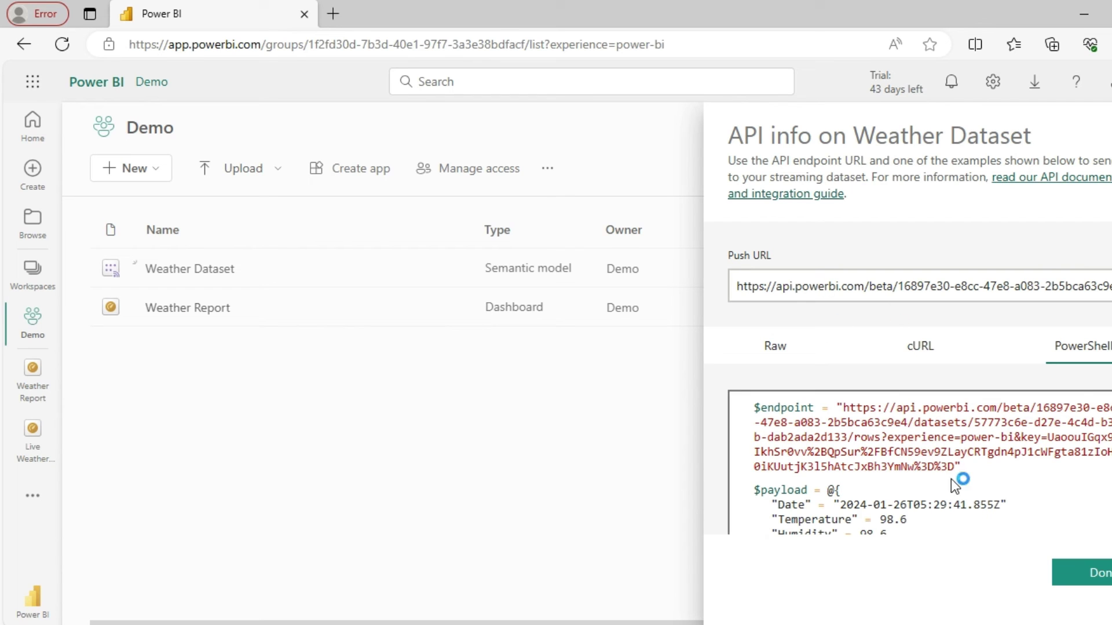
left_click_drag(955, 468, 863, 422)
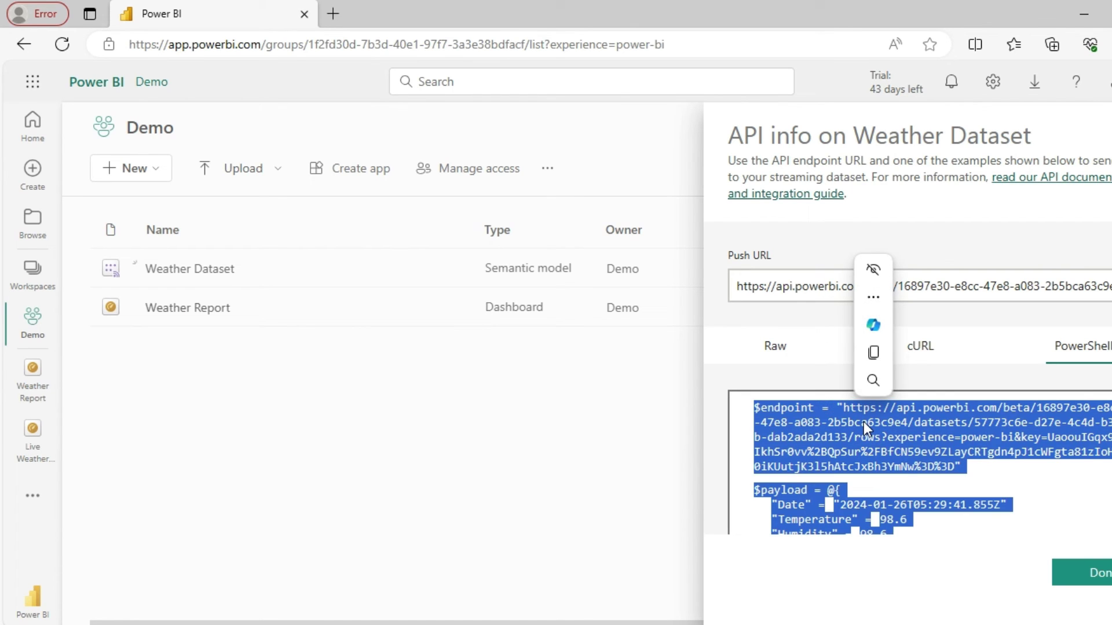
left_click(813, 292)
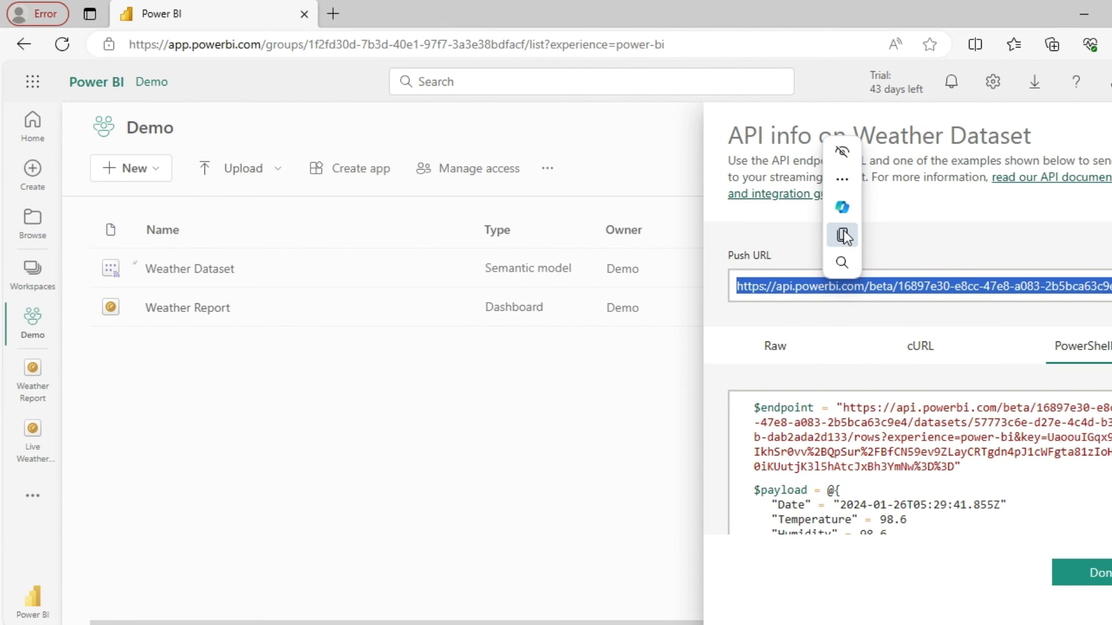
left_click(841, 244)
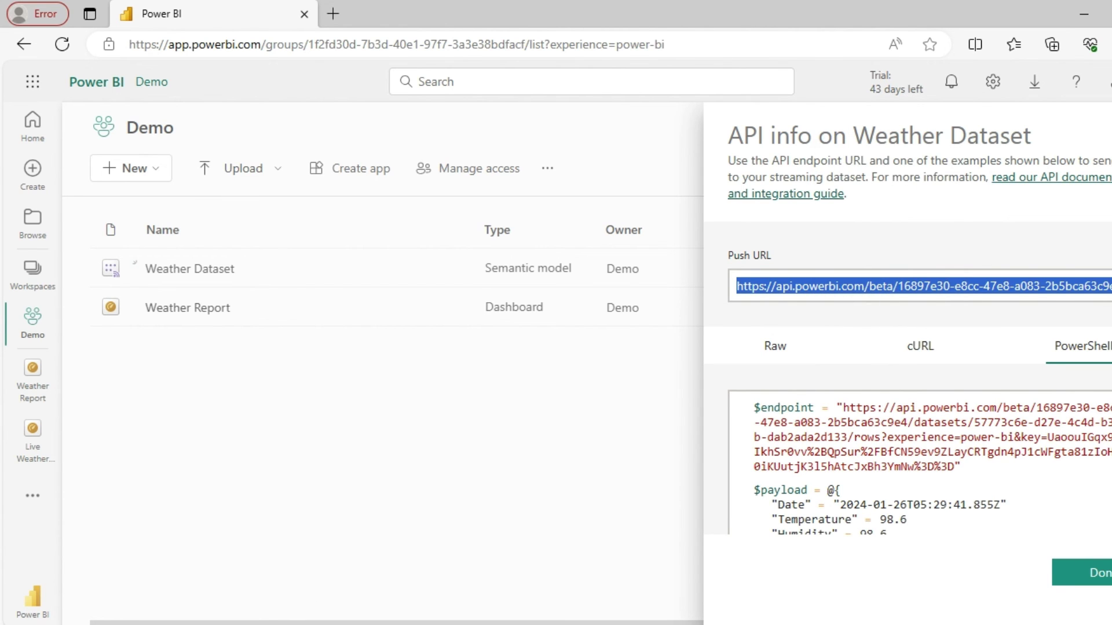
key("alt+Tab")
Replace the line 4 $endpoint URL with the copied Push URL and run the whole script
left_click(134, 124)
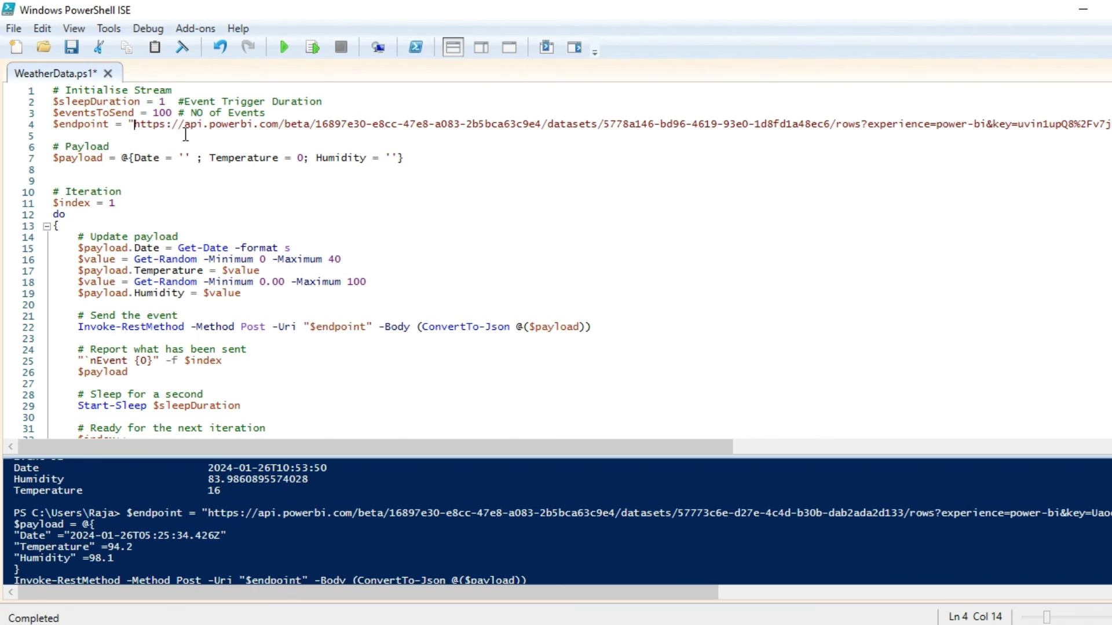
key("shift+End")
key("shift+Left")
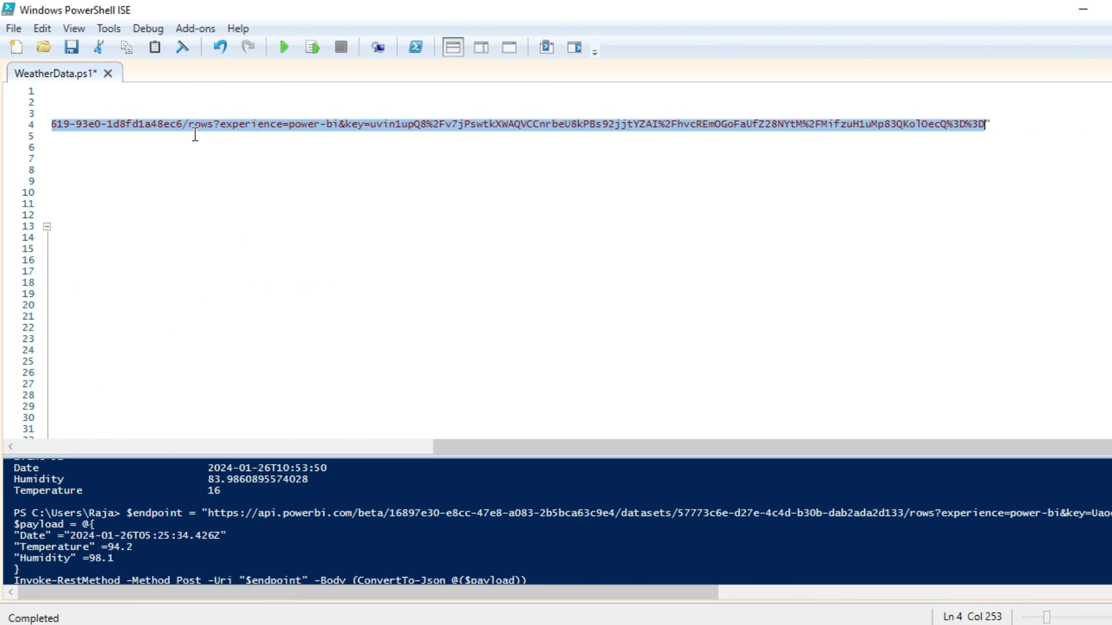
key("Delete")
key("ctrl+v")
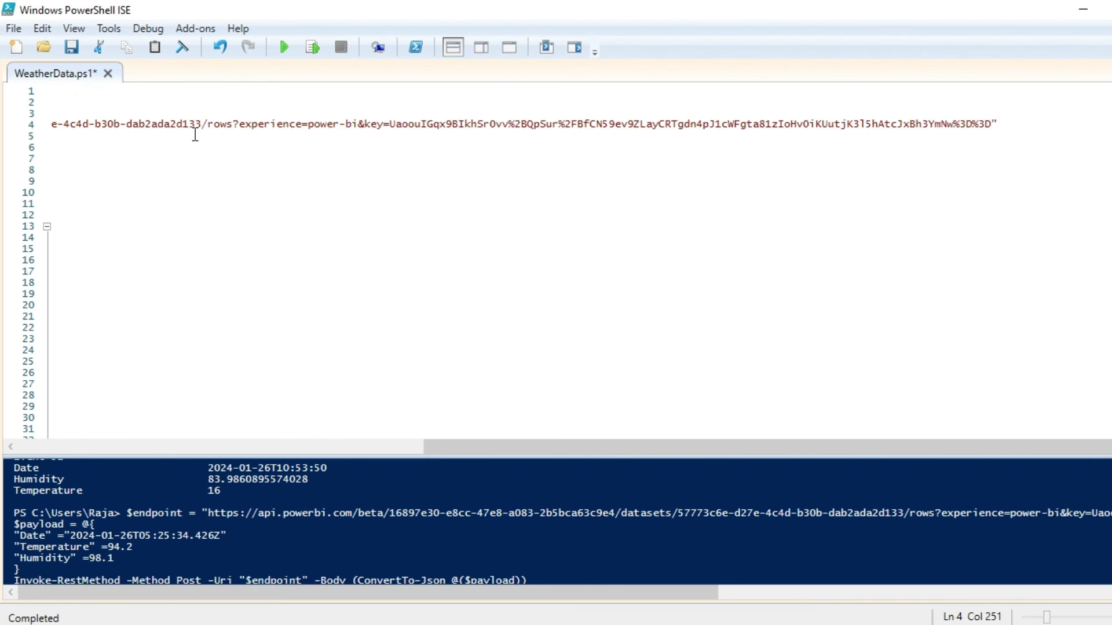
key("Home")
left_click(415, 200)
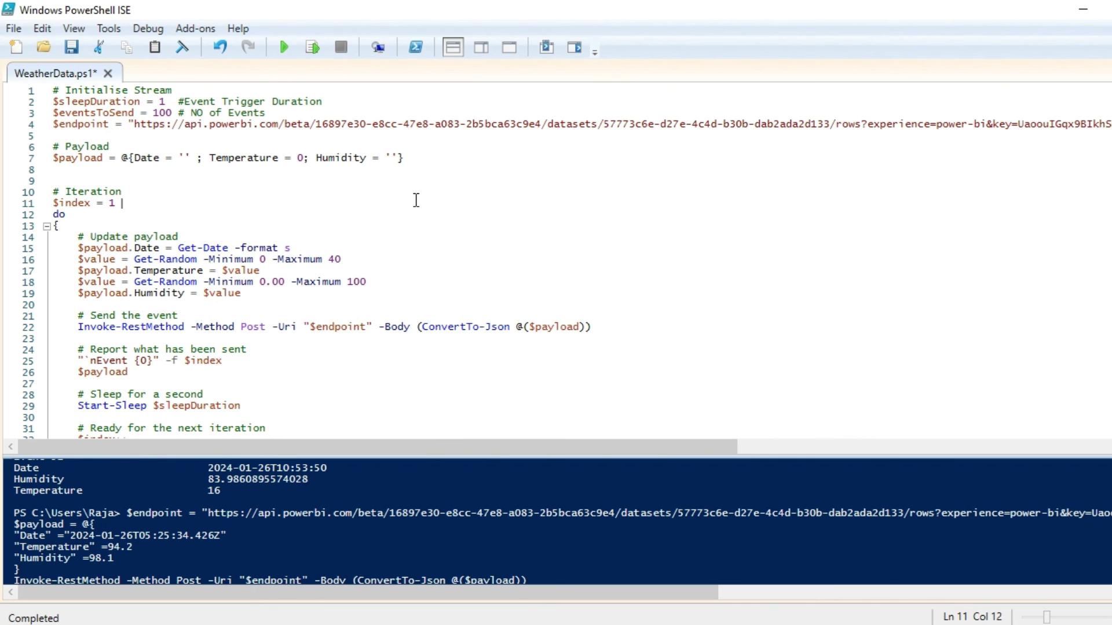
key("ctrl+a")
scroll(286, 498, "down", 10)
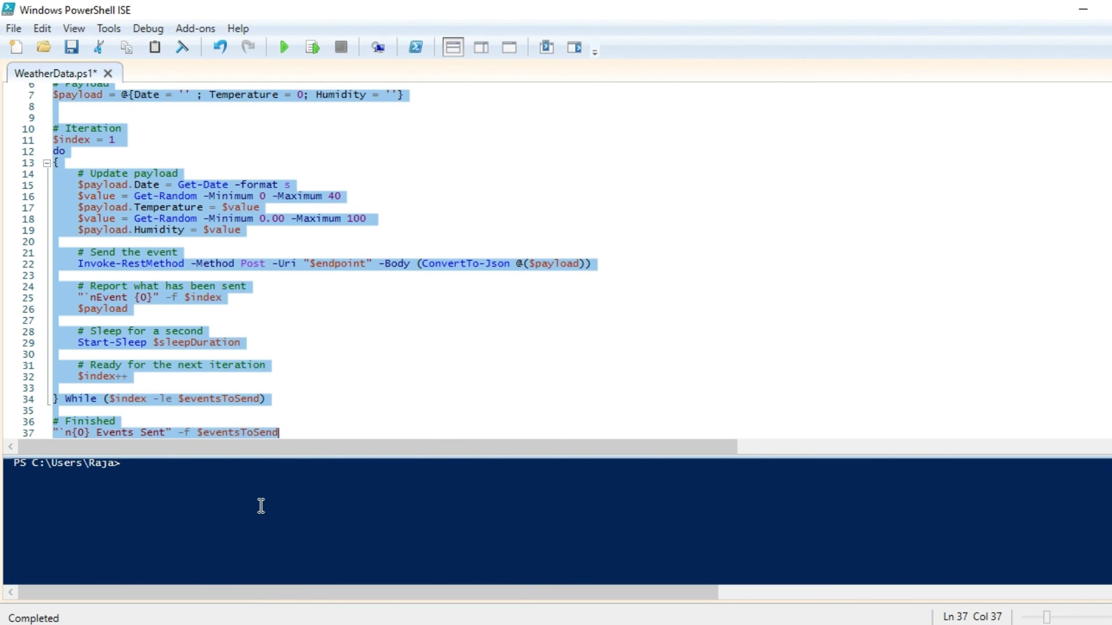
left_click(261, 506)
key("F8")
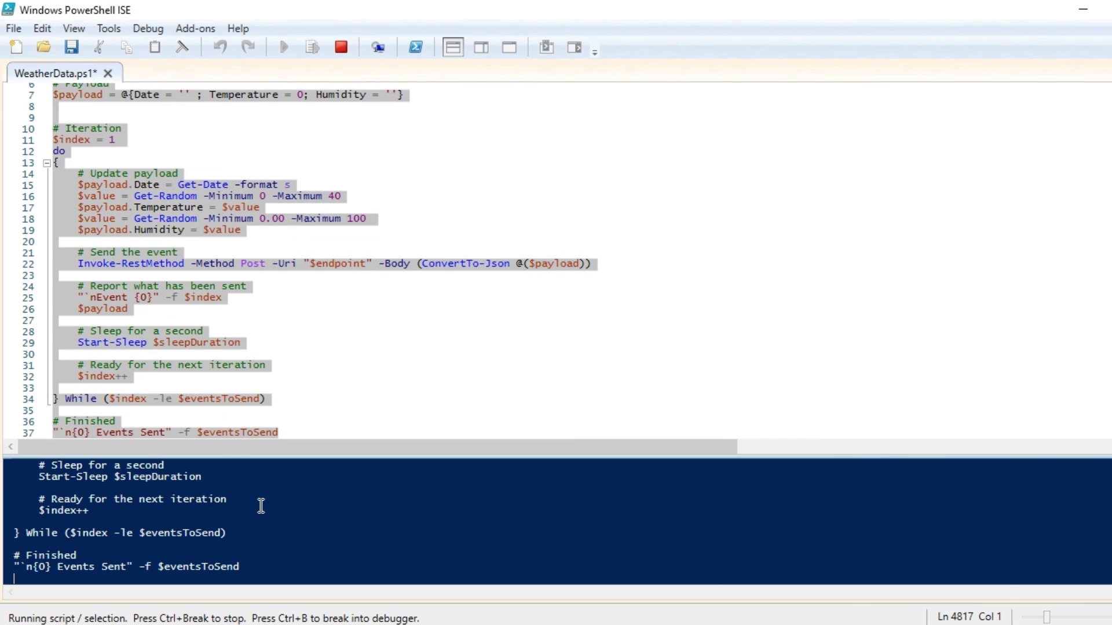
Back in Power BI, close the API info panel and open the Demo workspace's Weather Report dashboard in a new tab
key("alt+Tab")
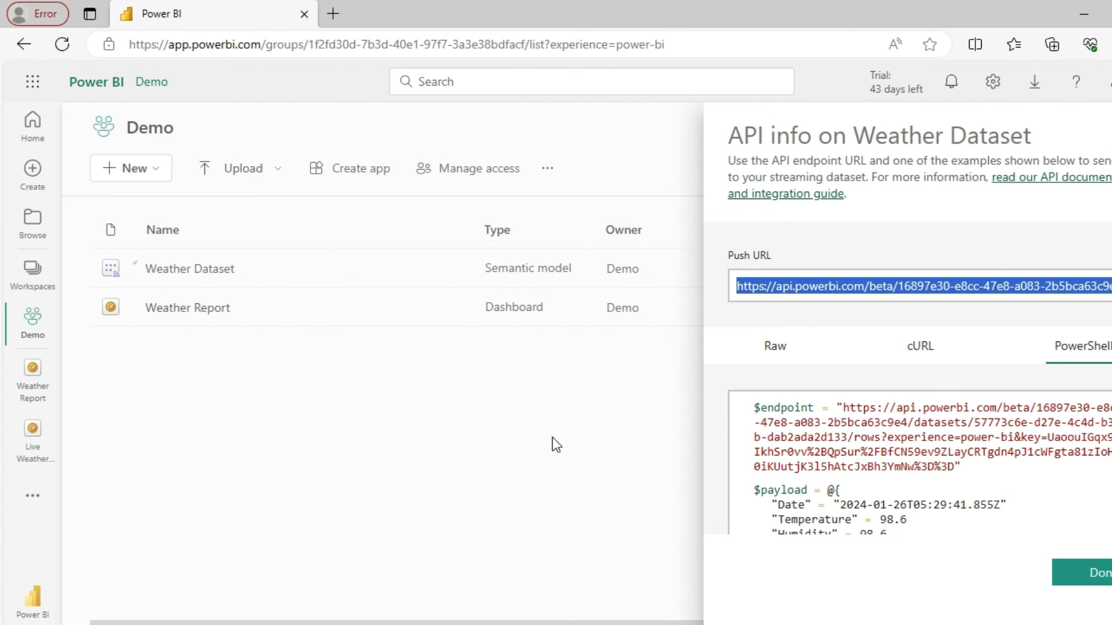
left_click(207, 373)
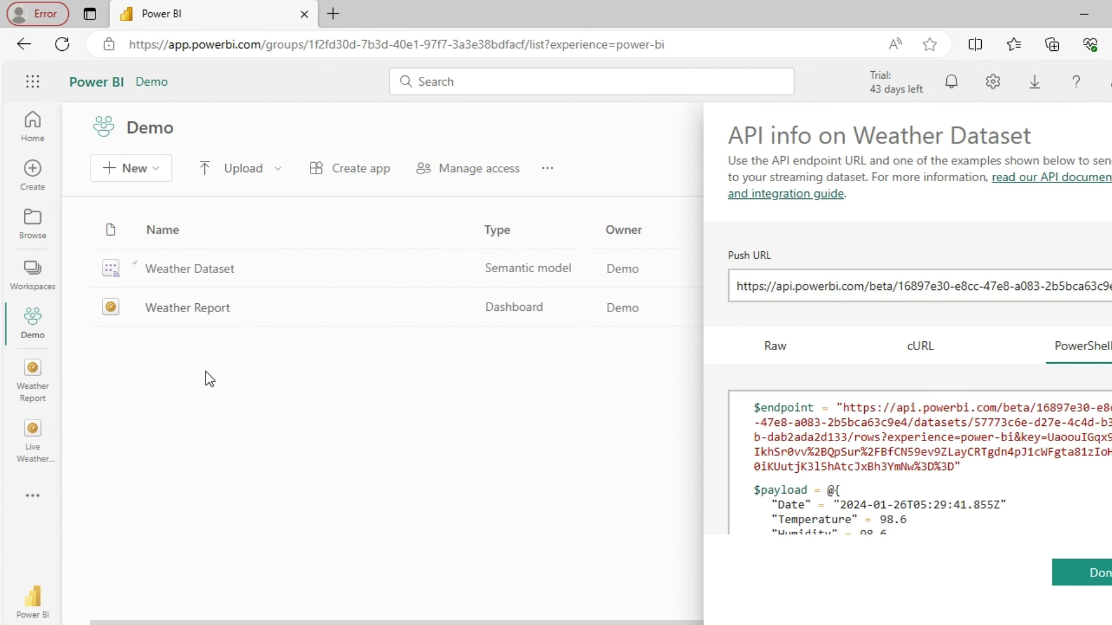
middle_click(216, 317)
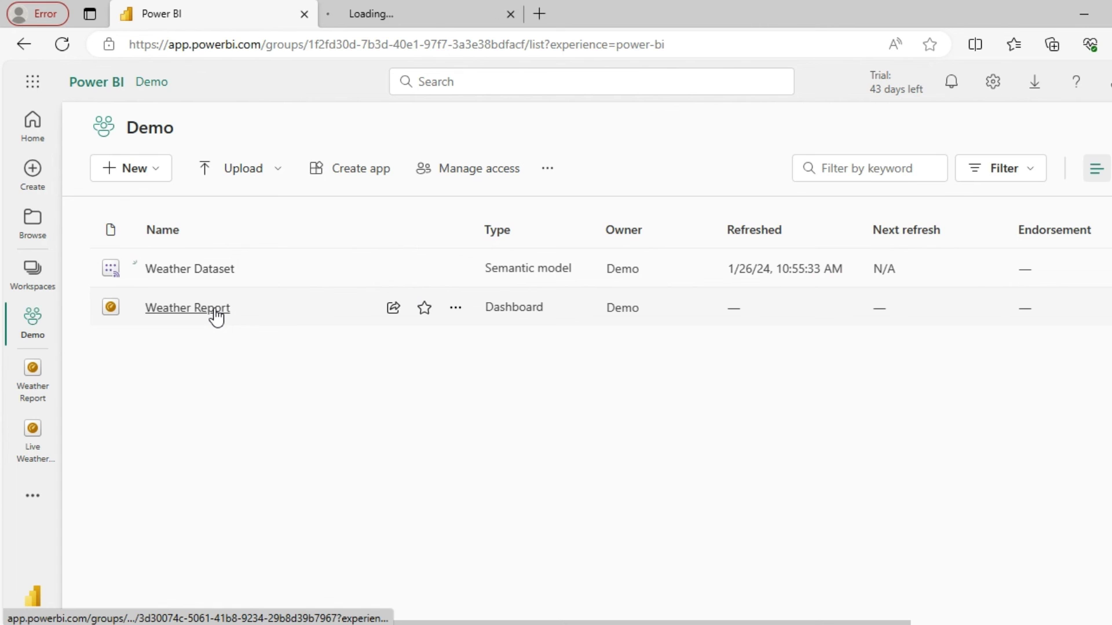
left_click(456, 7)
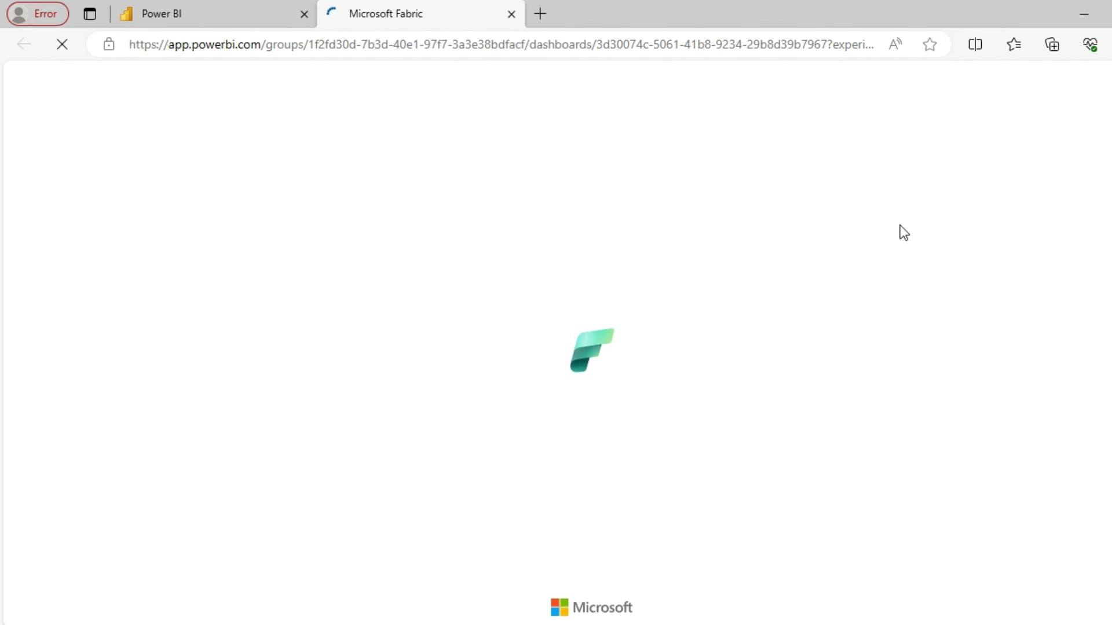